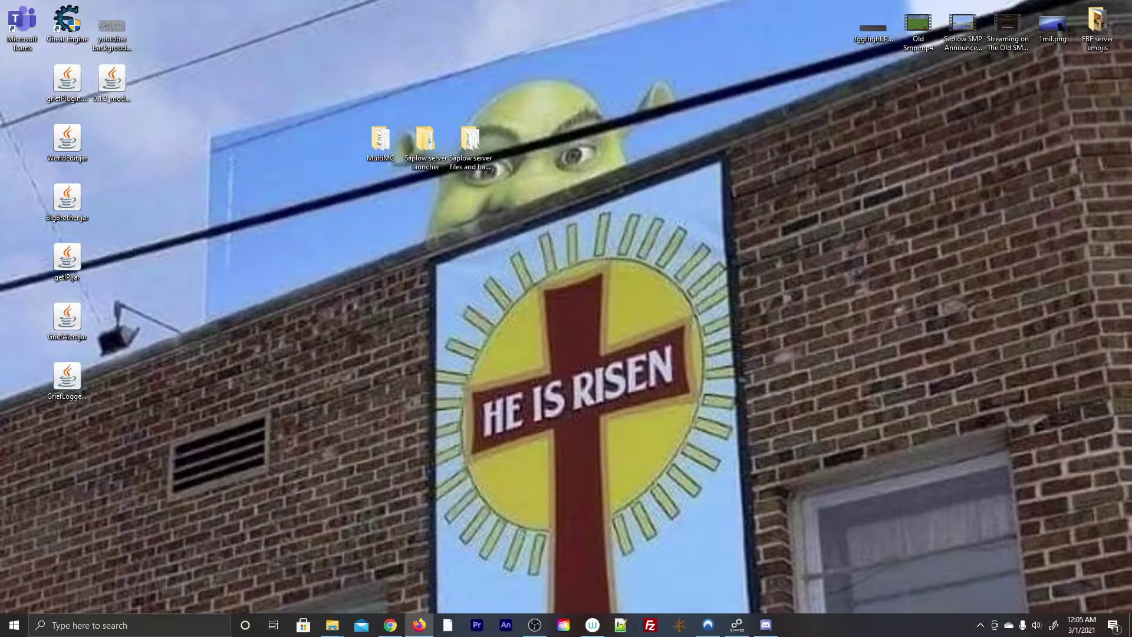
Download MineOnline.jar (Other version) from the MineOnline site in the browser and place the file beside the folders on the desktop
{"action": "key", "text": "alt+Tab"}
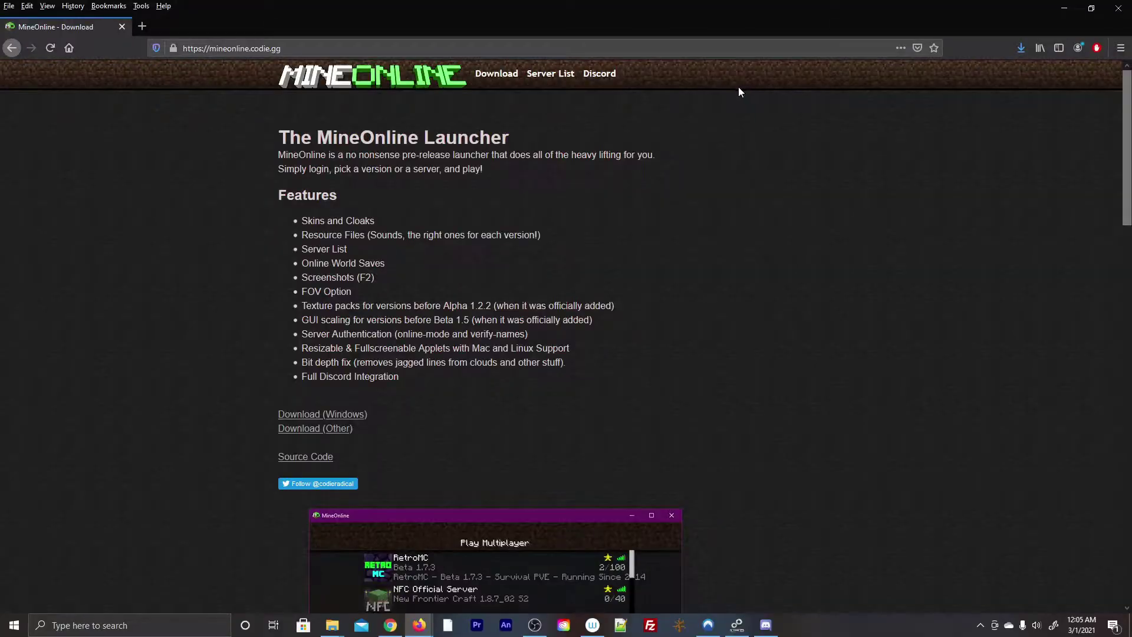
{"action": "left_click", "coordinate": [329, 435]}
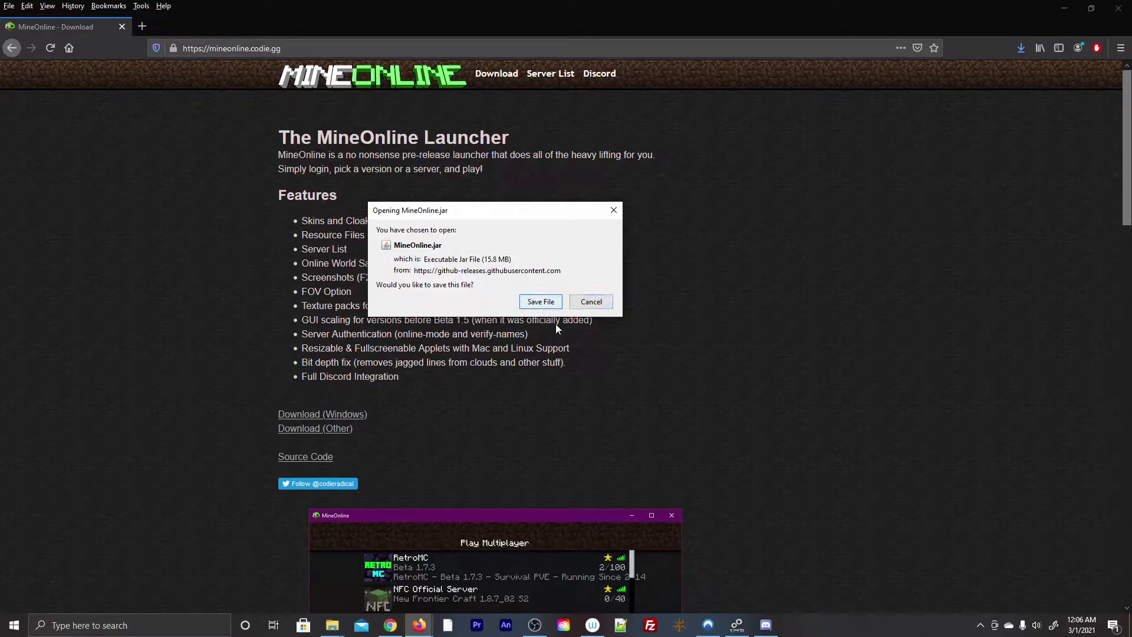
{"action": "key", "text": "Return"}
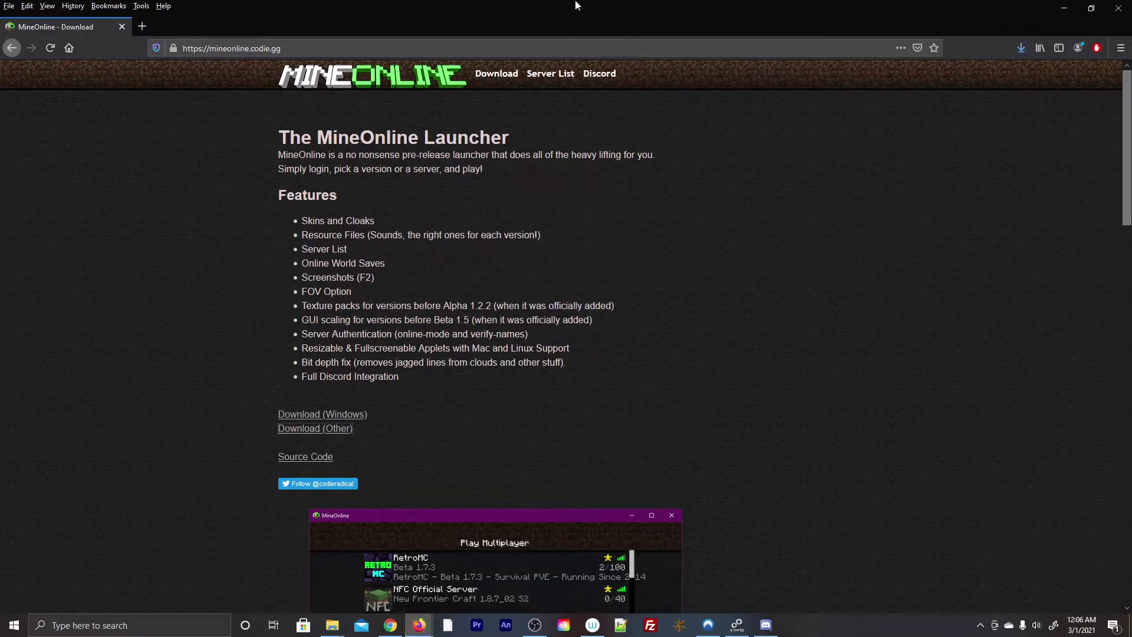
{"action": "key", "text": "super+d"}
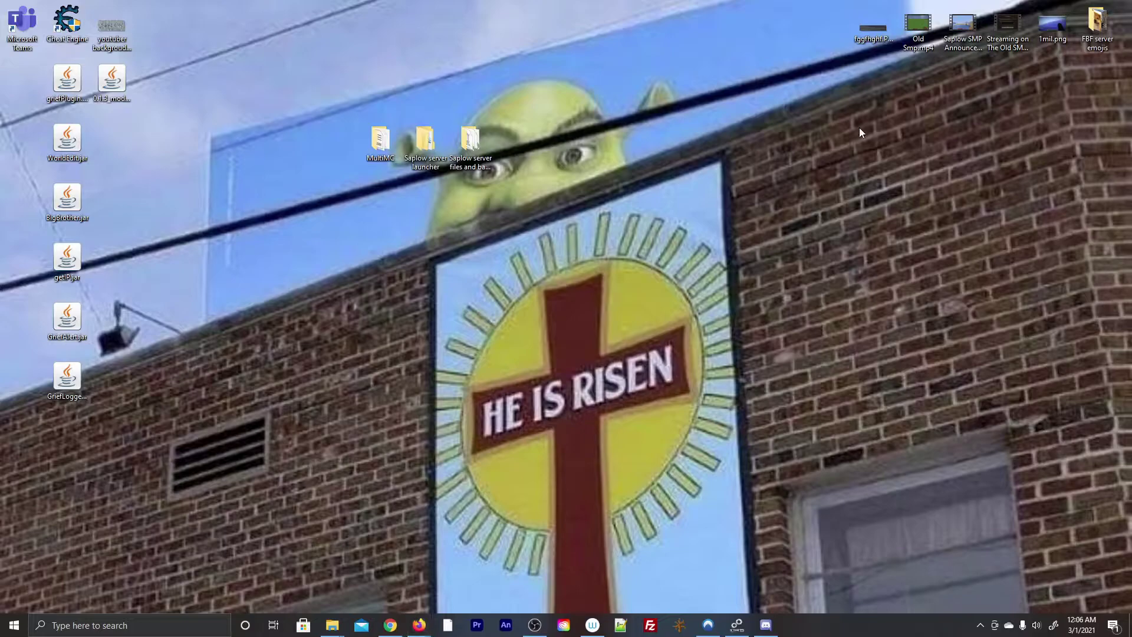
{"action": "left_click_drag", "start_coordinate": [868, 170], "coordinate": [518, 139]}
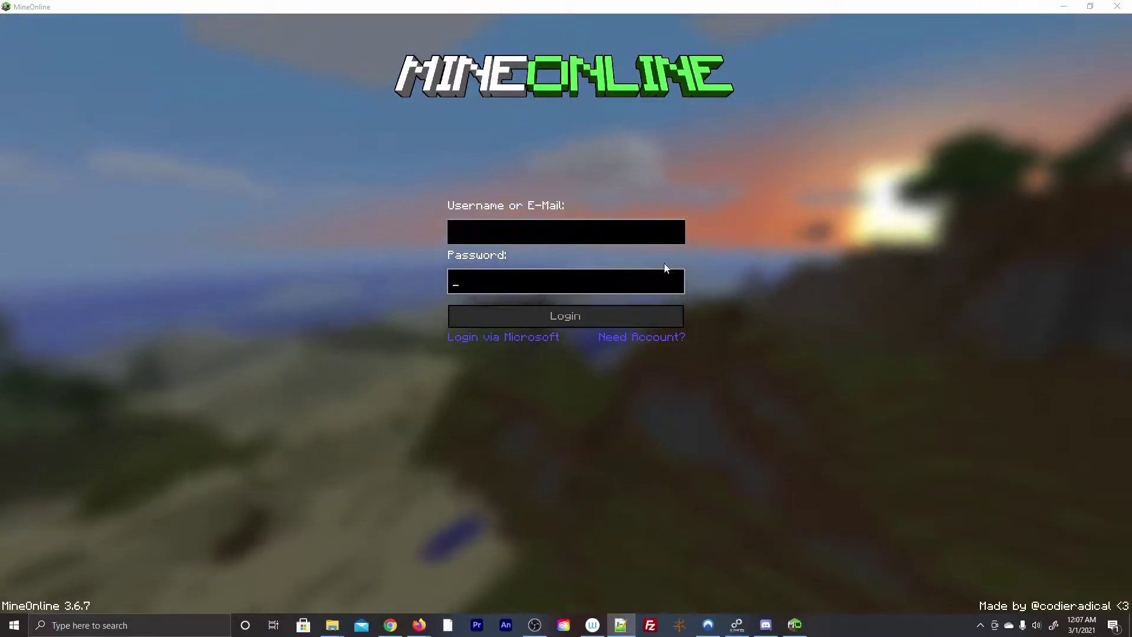
Paste the account password into the MineOnline launcher's login form and log in
{"action": "key", "text": "ctrl+v"}
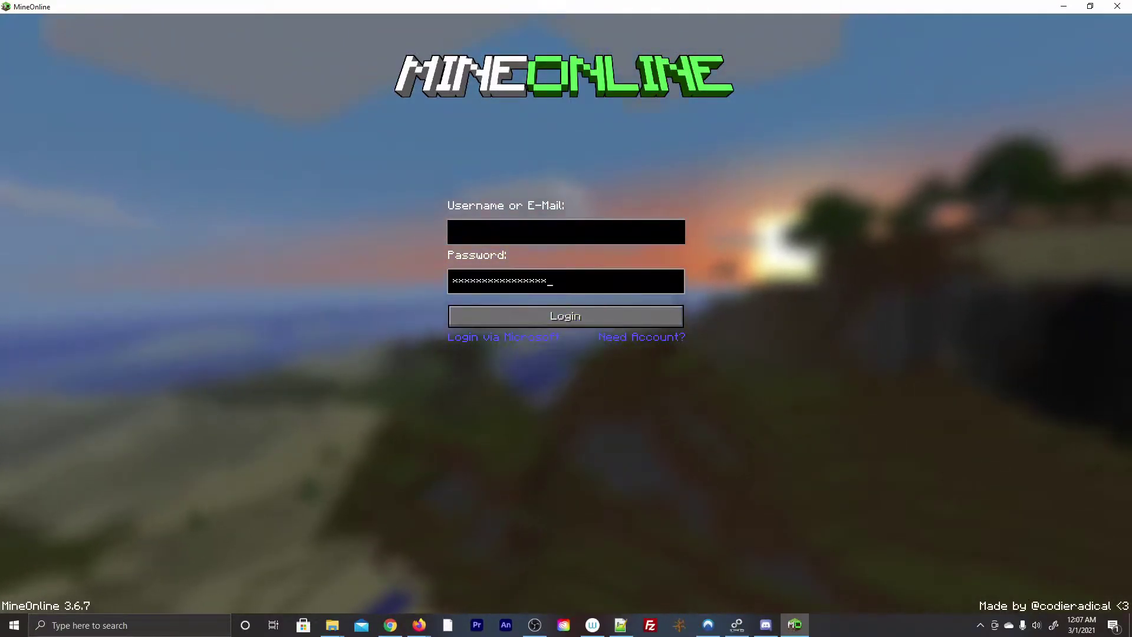
{"action": "left_click", "coordinate": [634, 316]}
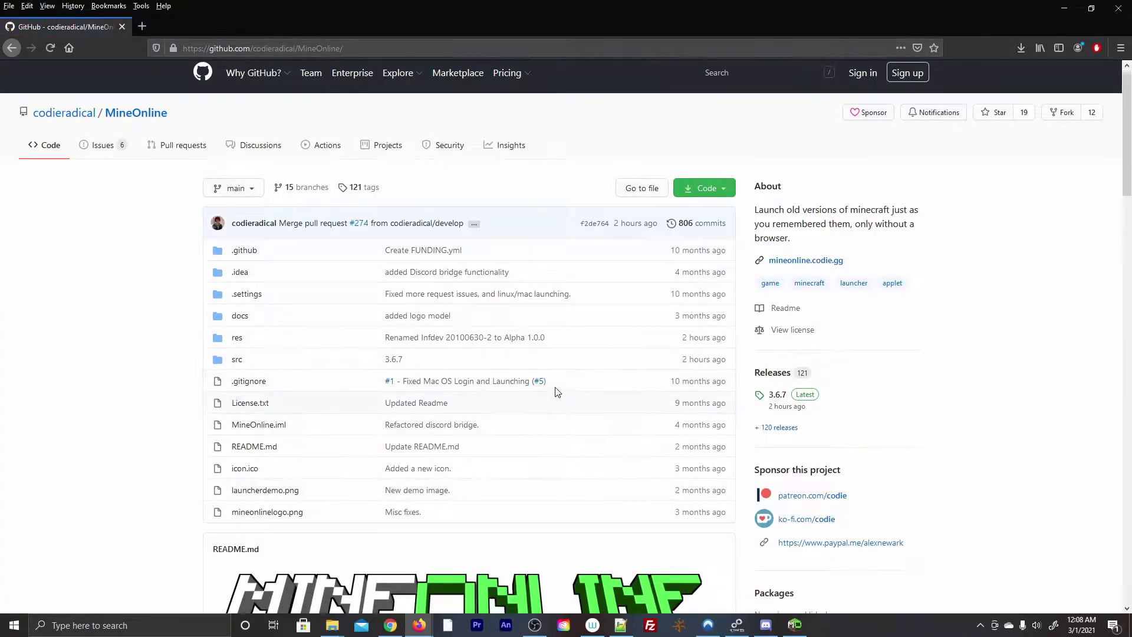
Look through the MineOnline README on GitHub down to the For Modders section and return to the page start
{"action": "scroll", "coordinate": [556, 389], "scroll_direction": "down", "scroll_amount": 10}
{"action": "scroll", "coordinate": [438, 299], "scroll_direction": "down", "scroll_amount": 15}
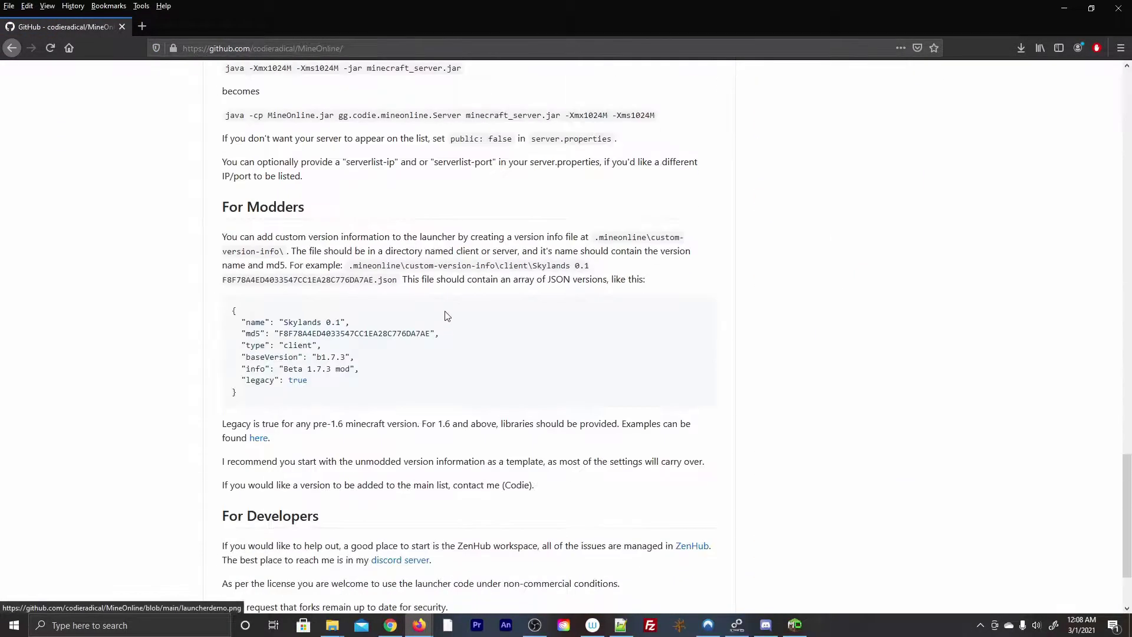
{"action": "key", "text": "Home"}
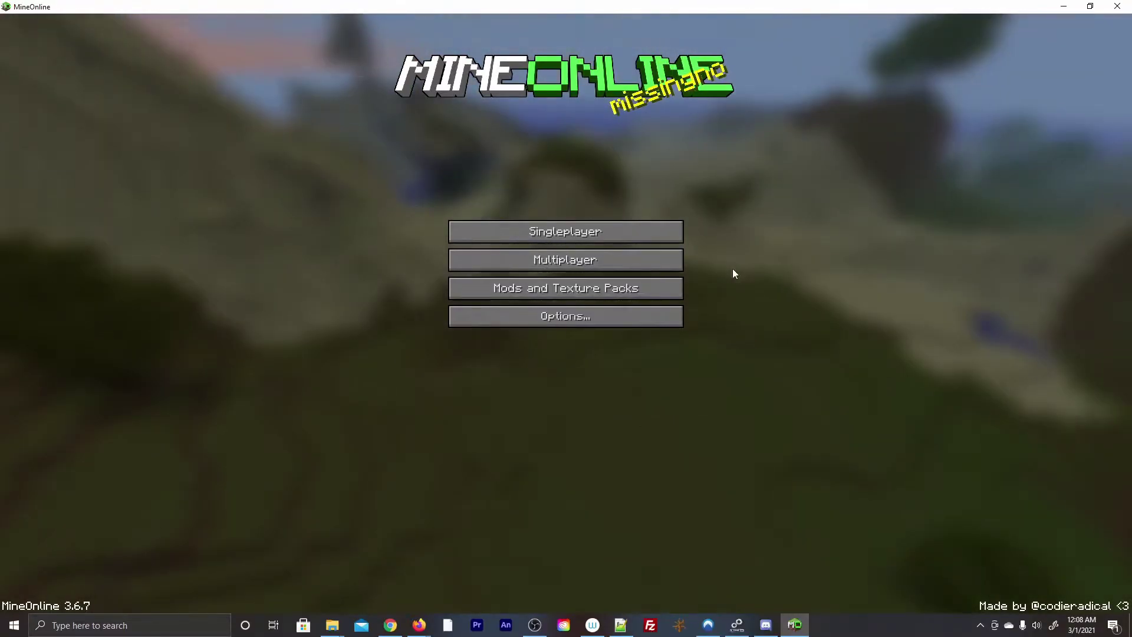
Browse the launcher's singleplayer list of Alpha and Beta game versions and return to the main menu
{"action": "left_click", "coordinate": [663, 236]}
{"action": "scroll", "coordinate": [685, 408], "scroll_direction": "down", "scroll_amount": 15}
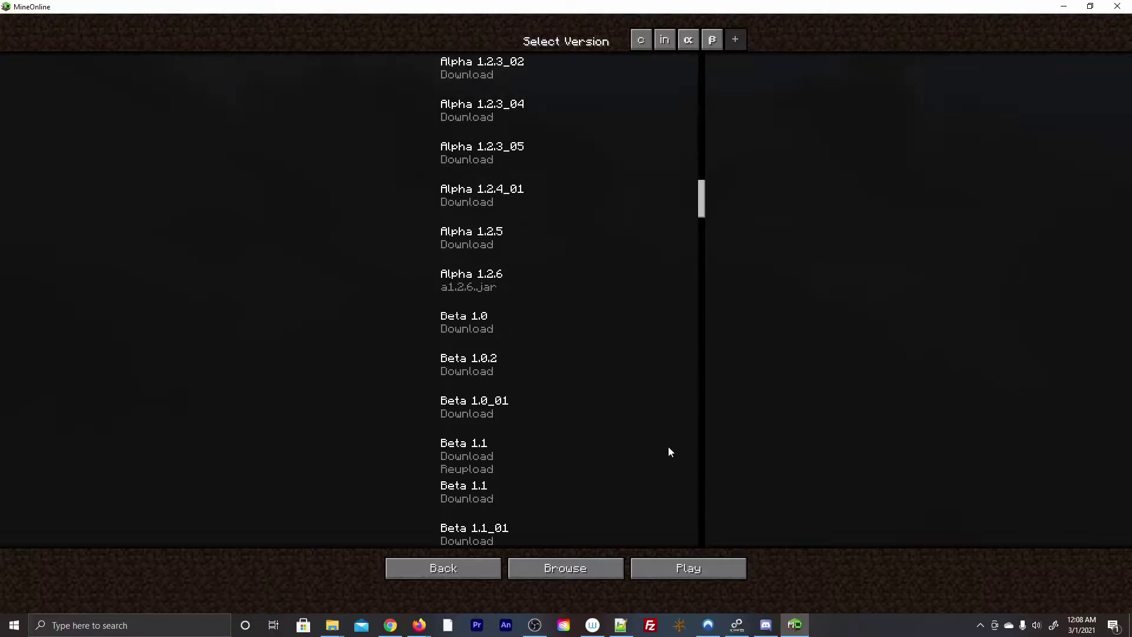
{"action": "left_click_drag", "start_coordinate": [701, 253], "coordinate": [783, 79]}
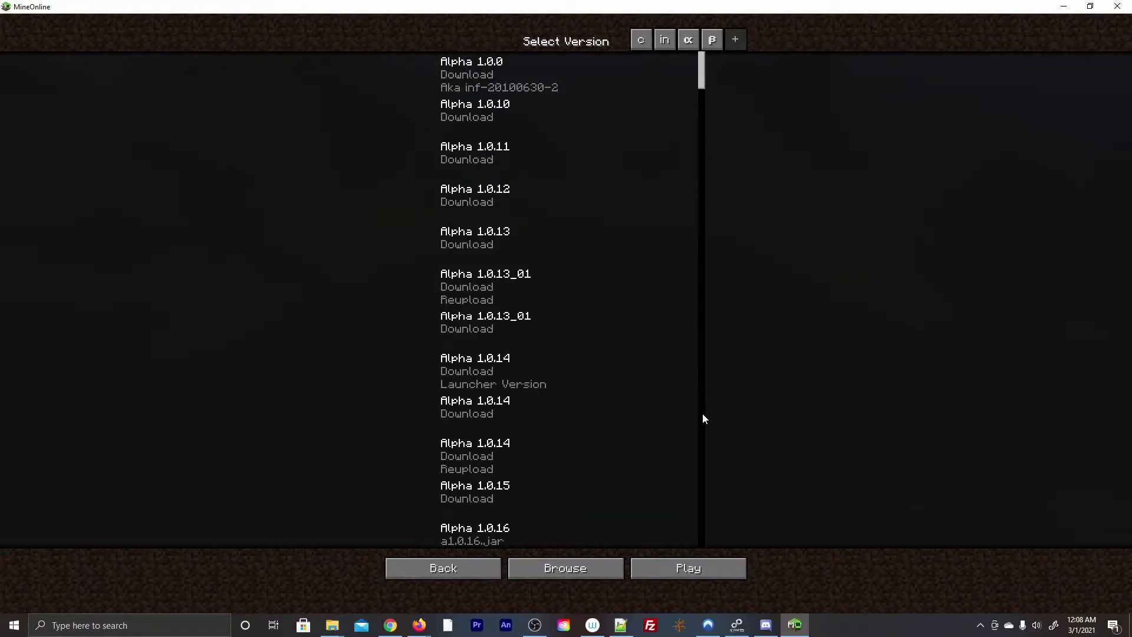
{"action": "left_click", "coordinate": [482, 571]}
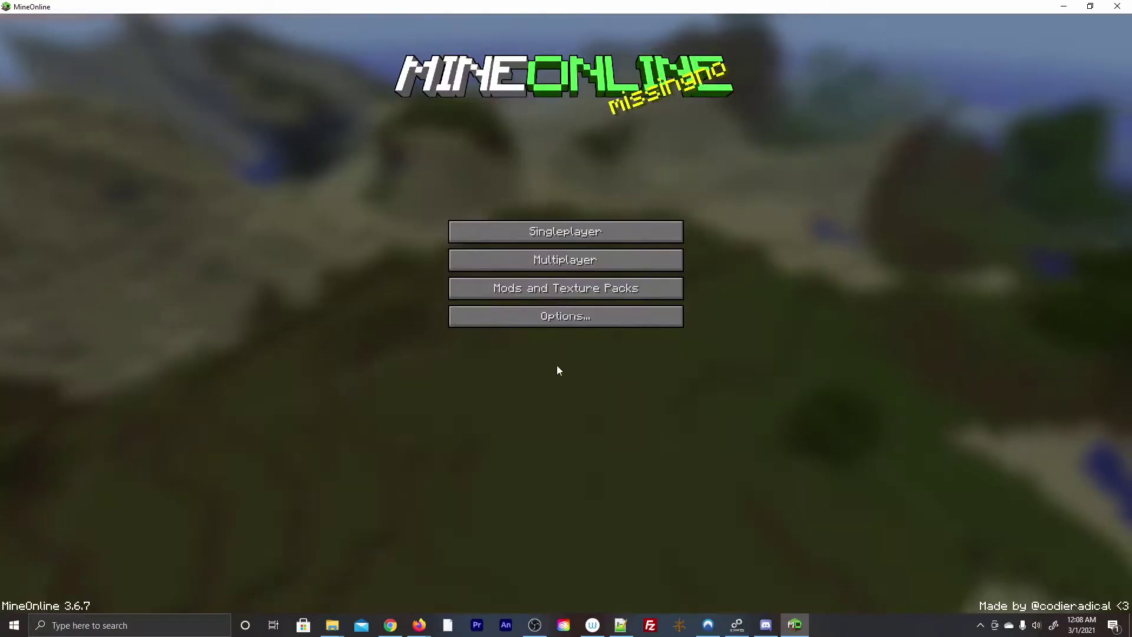
Open the multiplayer server list and look through it from the first server to the last
{"action": "left_click", "coordinate": [611, 262]}
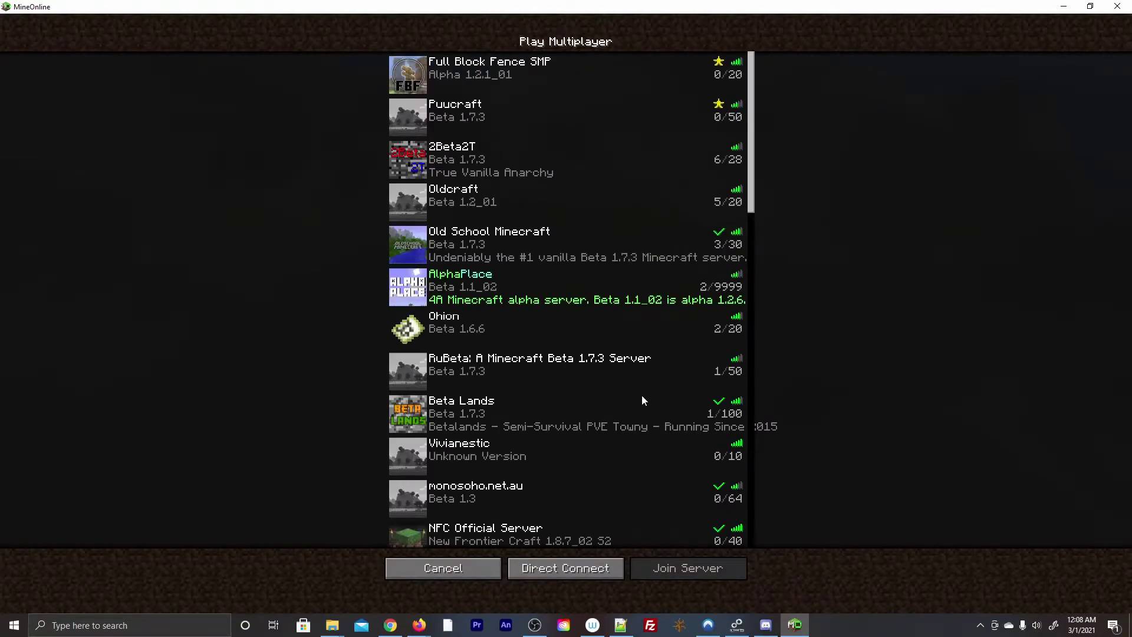
{"action": "scroll", "coordinate": [643, 395], "scroll_direction": "down", "scroll_amount": 2}
{"action": "scroll", "coordinate": [640, 395], "scroll_direction": "up", "scroll_amount": 2}
{"action": "scroll", "coordinate": [756, 177], "scroll_direction": "down", "scroll_amount": 1}
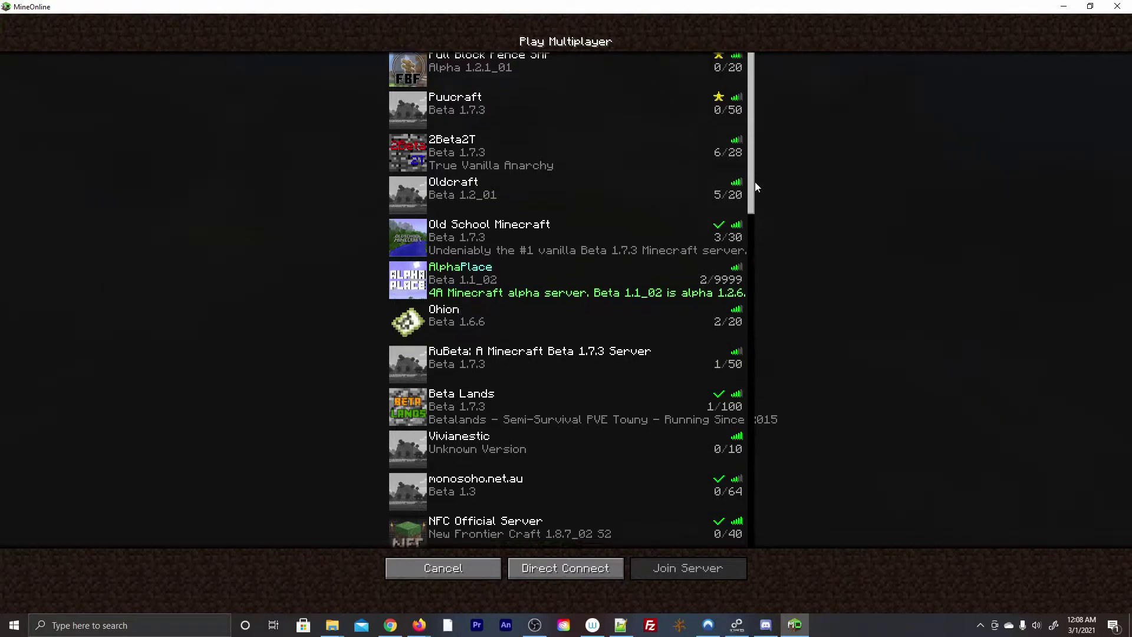
{"action": "scroll", "coordinate": [755, 181], "scroll_direction": "up", "scroll_amount": 1}
{"action": "left_click_drag", "start_coordinate": [758, 135], "coordinate": [798, 485]}
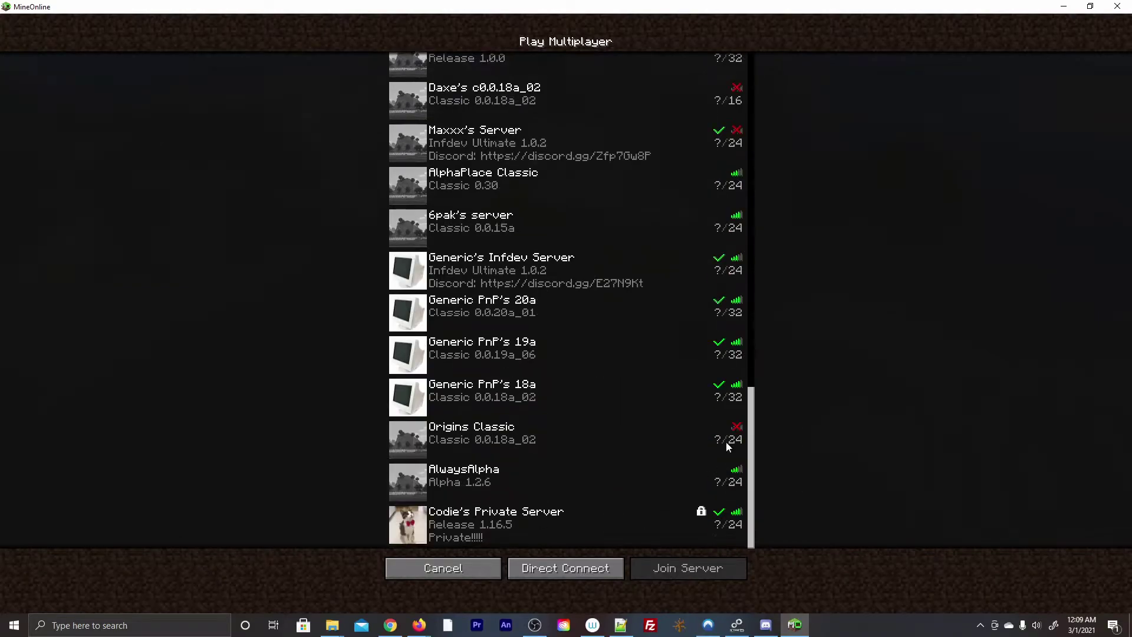
{"action": "left_click_drag", "start_coordinate": [755, 436], "coordinate": [928, 88]}
{"action": "scroll", "coordinate": [812, 260], "scroll_direction": "up", "scroll_amount": 1}
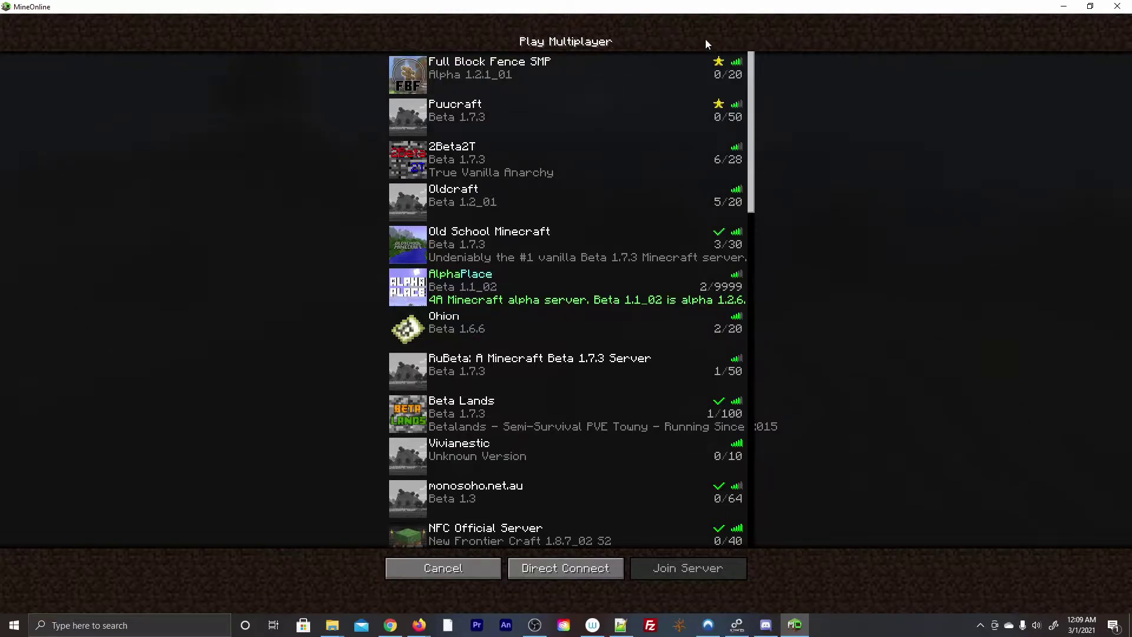
Select the Full Block Fence SMP server and look through the other servers in the list
{"action": "left_click", "coordinate": [469, 66]}
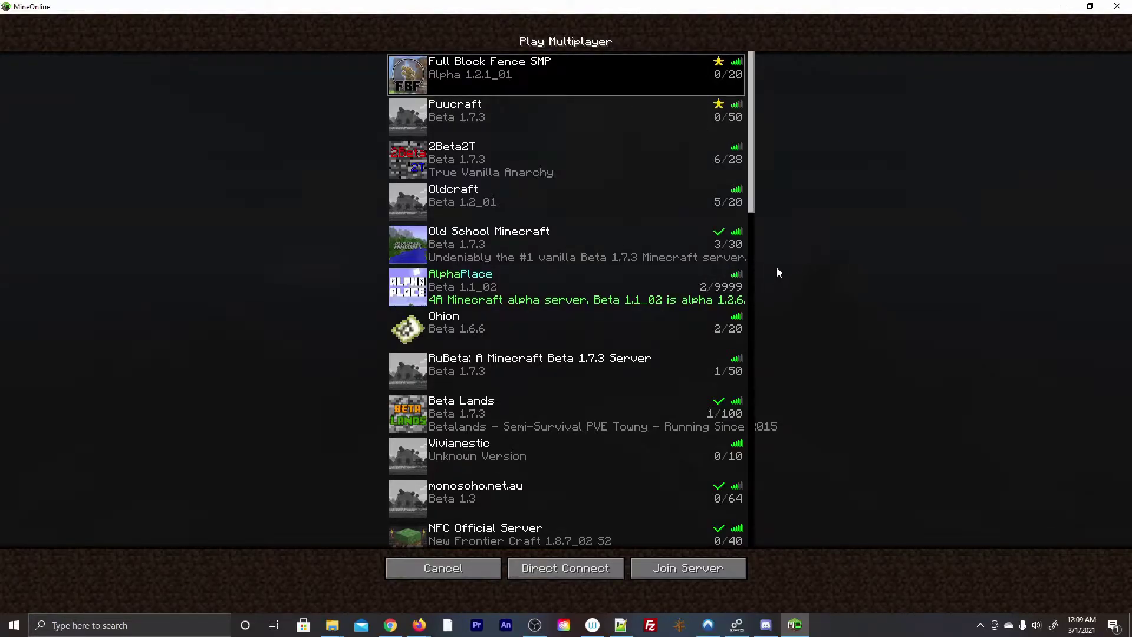
{"action": "scroll", "coordinate": [705, 329], "scroll_direction": "down", "scroll_amount": 1}
{"action": "scroll", "coordinate": [637, 200], "scroll_direction": "up", "scroll_amount": 1}
{"action": "scroll", "coordinate": [634, 280], "scroll_direction": "down", "scroll_amount": 16}
{"action": "scroll", "coordinate": [637, 330], "scroll_direction": "down", "scroll_amount": 2}
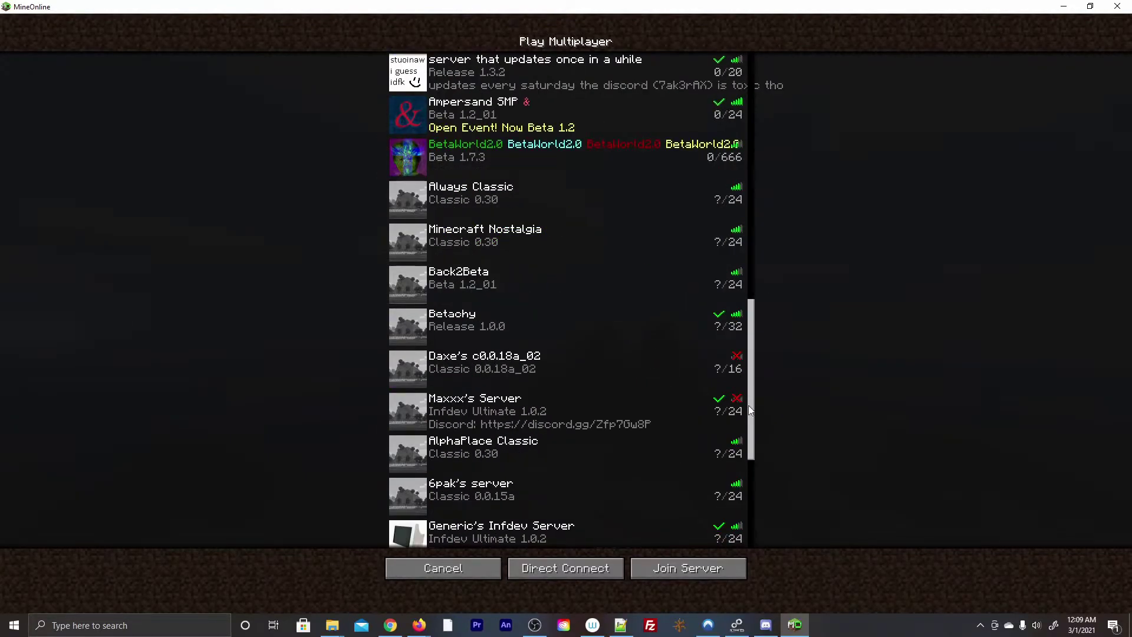
{"action": "scroll", "coordinate": [758, 443], "scroll_direction": "down", "scroll_amount": 6}
{"action": "left_click_drag", "start_coordinate": [751, 451], "coordinate": [752, 162]}
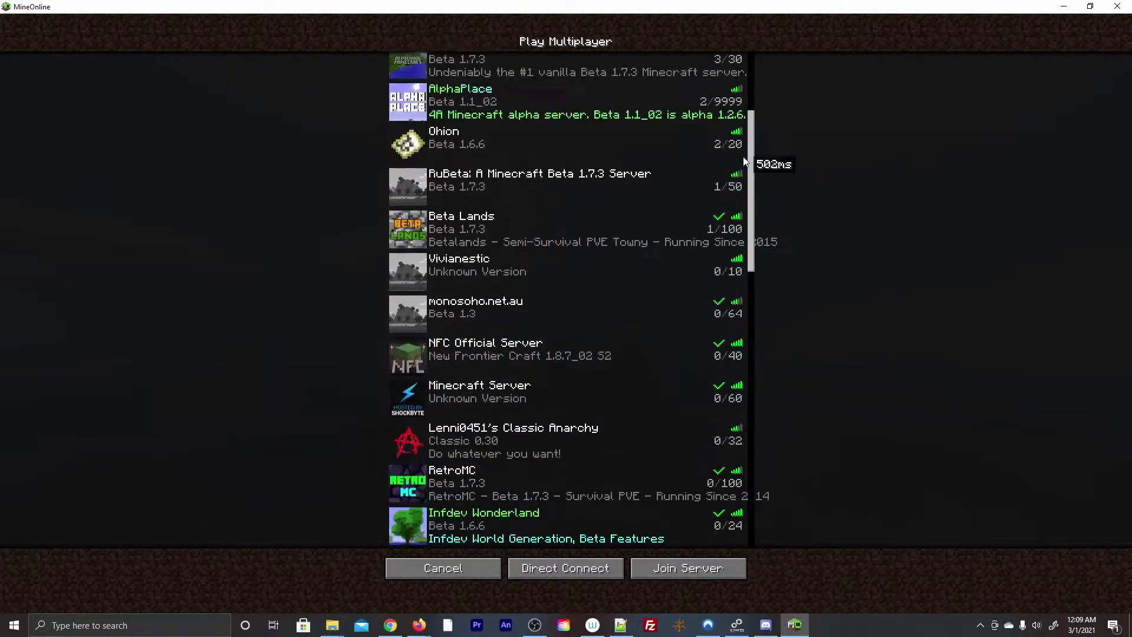
Connect directly to the server address play.saplow.net:25598
{"action": "left_click", "coordinate": [589, 568]}
{"action": "key", "text": "ctrl+a"}
{"action": "key", "text": "BackSpace"}
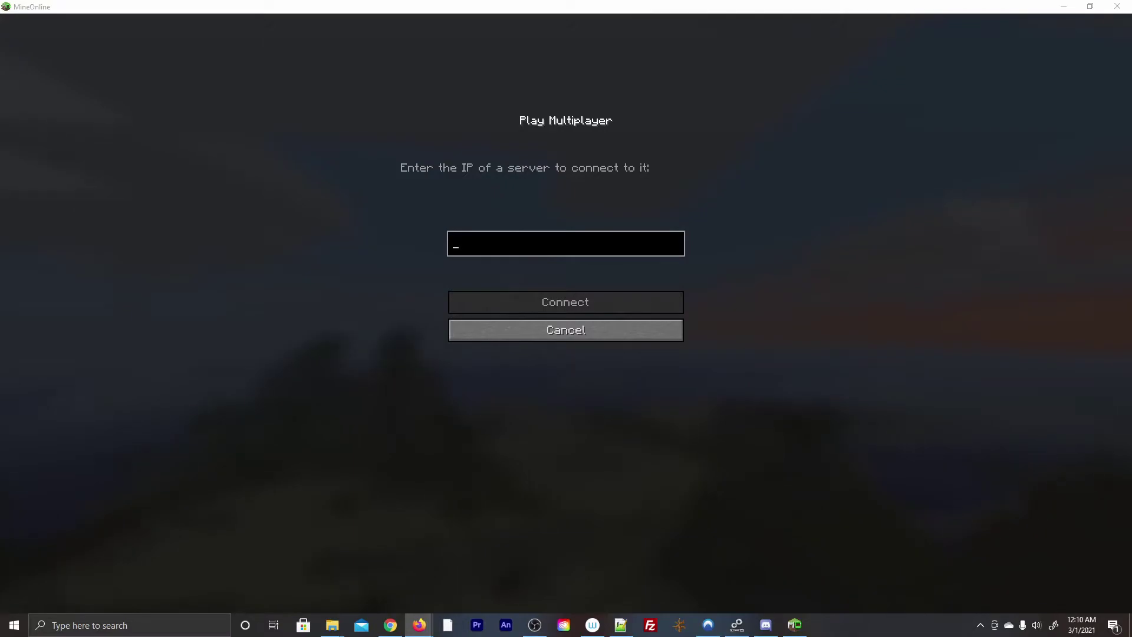
{"action": "left_click", "coordinate": [614, 247]}
{"action": "type", "text": "play"}
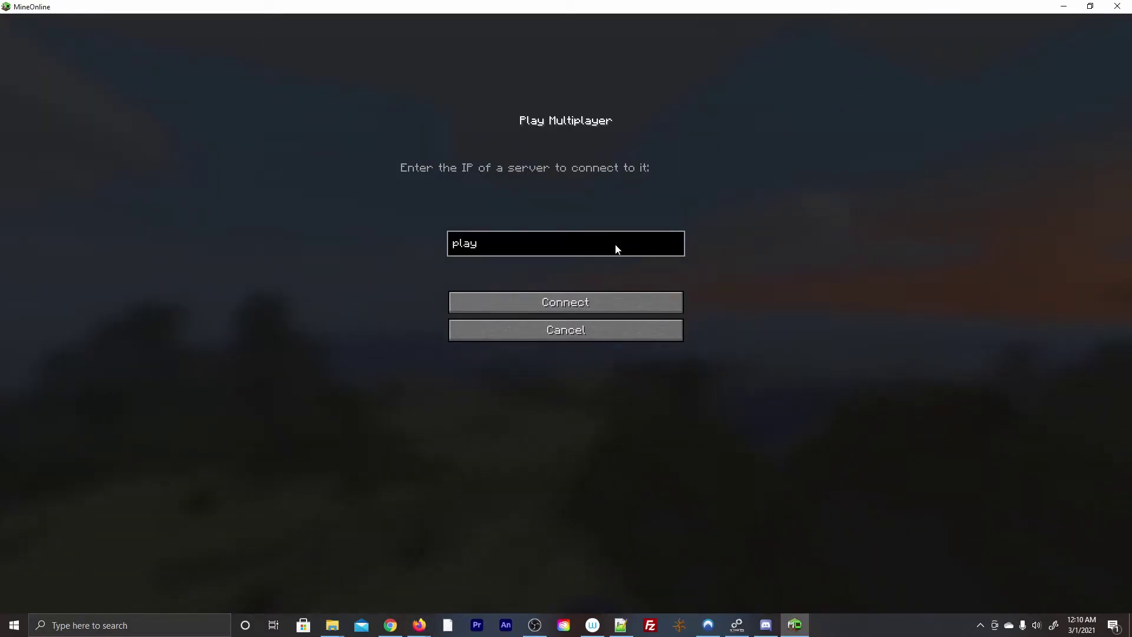
{"action": "type", "text": ".saplow.n"}
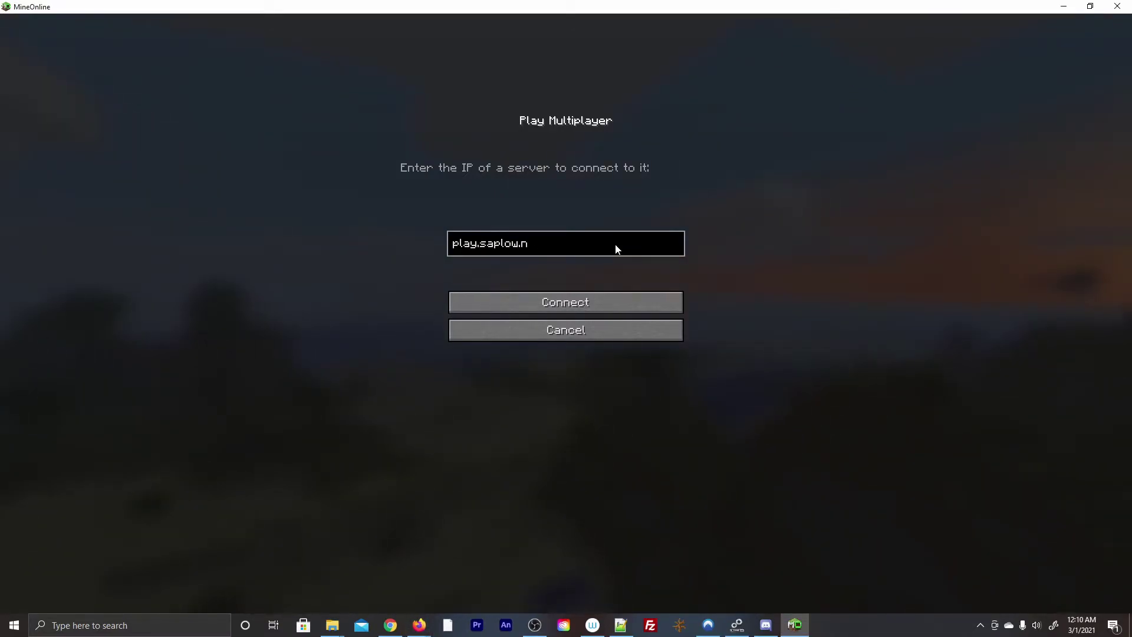
{"action": "type", "text": "et:25598"}
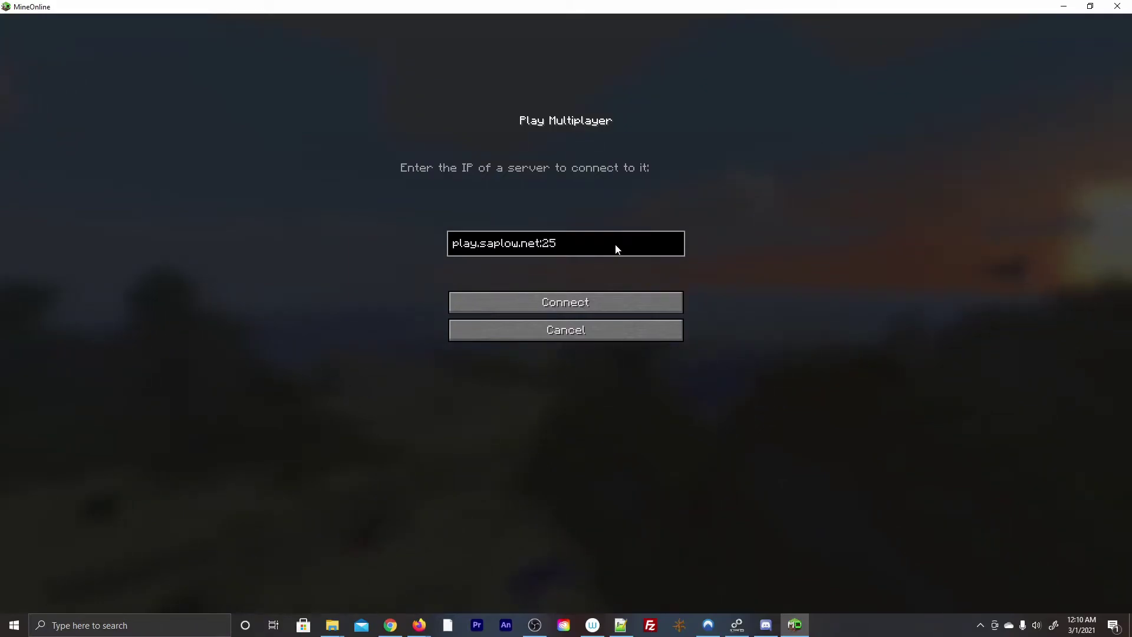
{"action": "left_click", "coordinate": [664, 300]}
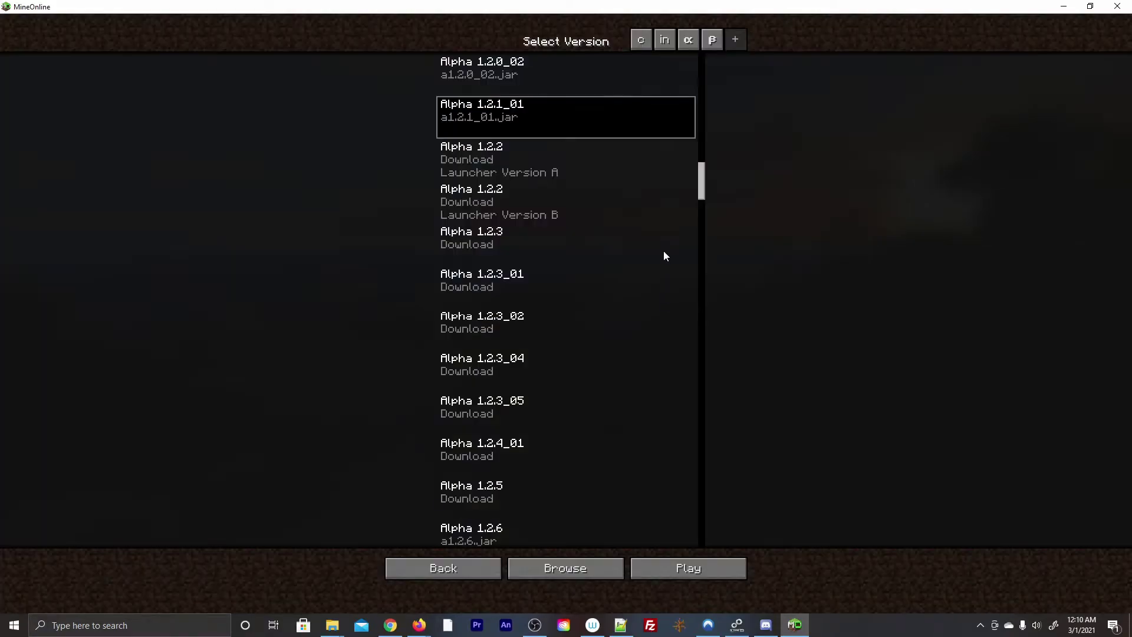
Review the available game versions and launch Alpha 1.2.1_01 for the direct connection
{"action": "scroll", "coordinate": [664, 244], "scroll_direction": "up", "scroll_amount": 3}
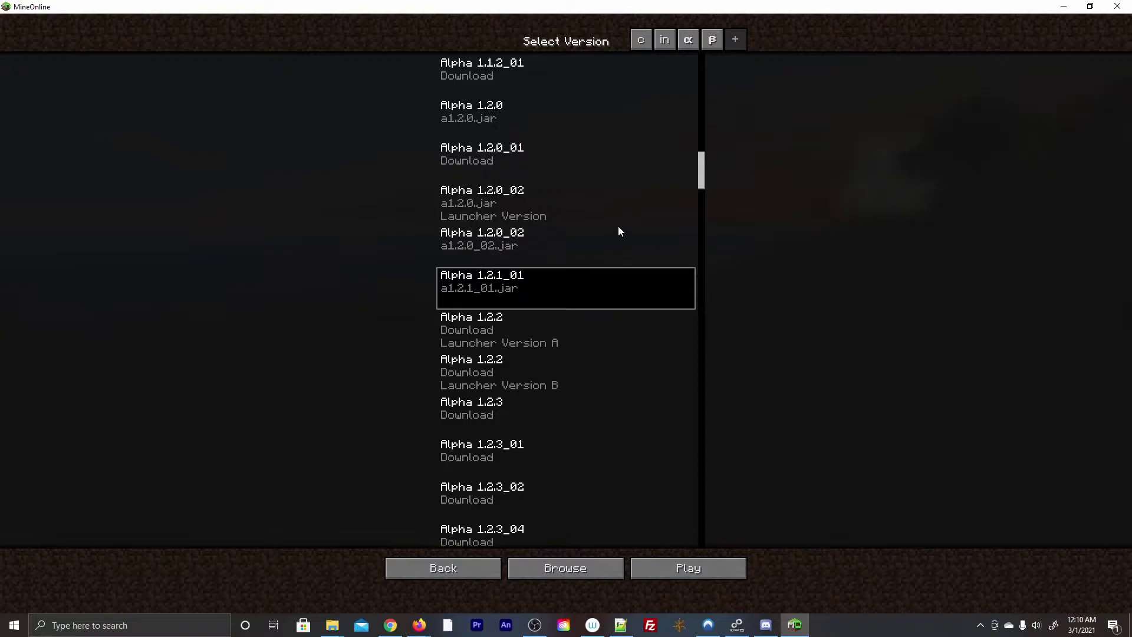
{"action": "scroll", "coordinate": [618, 227], "scroll_direction": "up", "scroll_amount": 2}
{"action": "scroll", "coordinate": [617, 224], "scroll_direction": "down", "scroll_amount": 6}
{"action": "scroll", "coordinate": [621, 232], "scroll_direction": "up", "scroll_amount": 1}
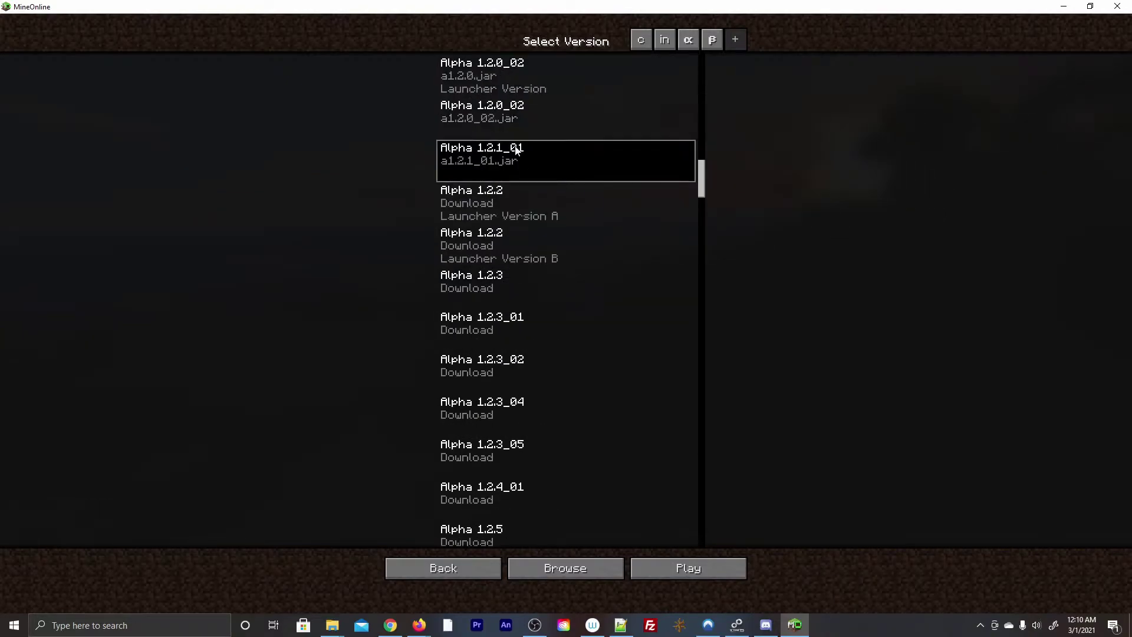
{"action": "scroll", "coordinate": [522, 160], "scroll_direction": "up", "scroll_amount": 1}
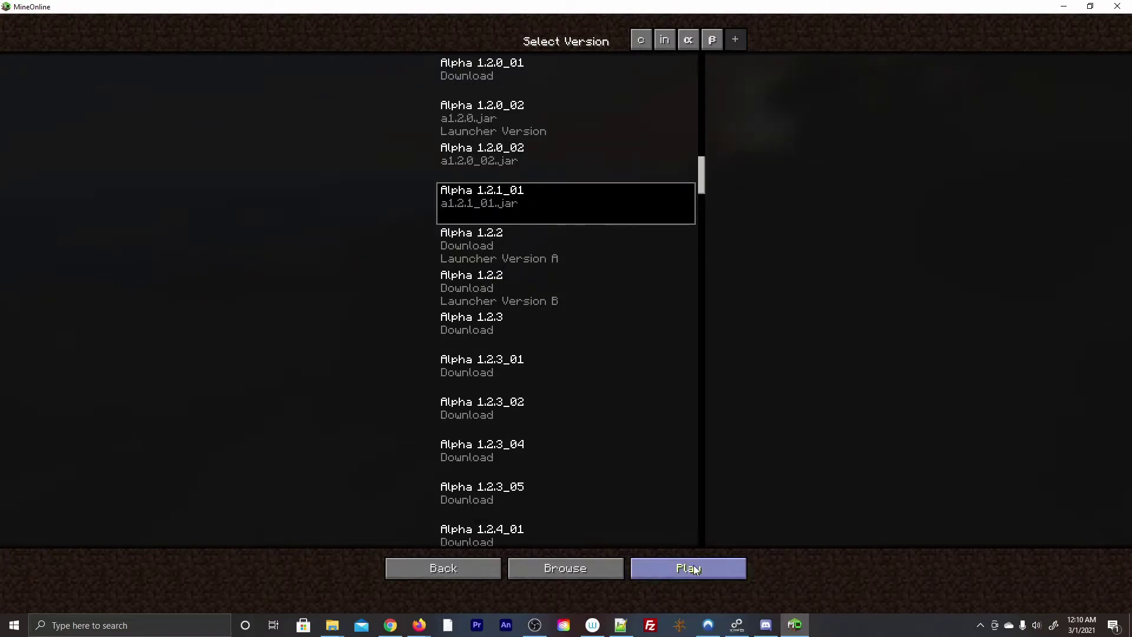
{"action": "scroll", "coordinate": [600, 437], "scroll_direction": "down", "scroll_amount": 3}
{"action": "scroll", "coordinate": [599, 437], "scroll_direction": "up", "scroll_amount": 12}
{"action": "scroll", "coordinate": [554, 433], "scroll_direction": "up", "scroll_amount": 4}
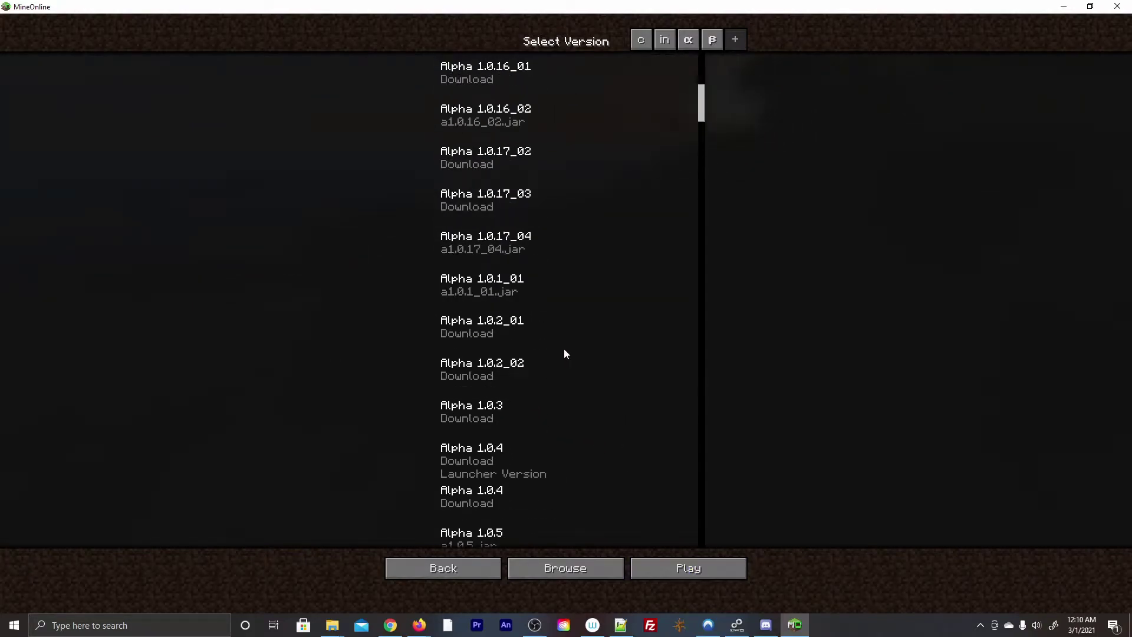
{"action": "scroll", "coordinate": [564, 353], "scroll_direction": "down", "scroll_amount": 12}
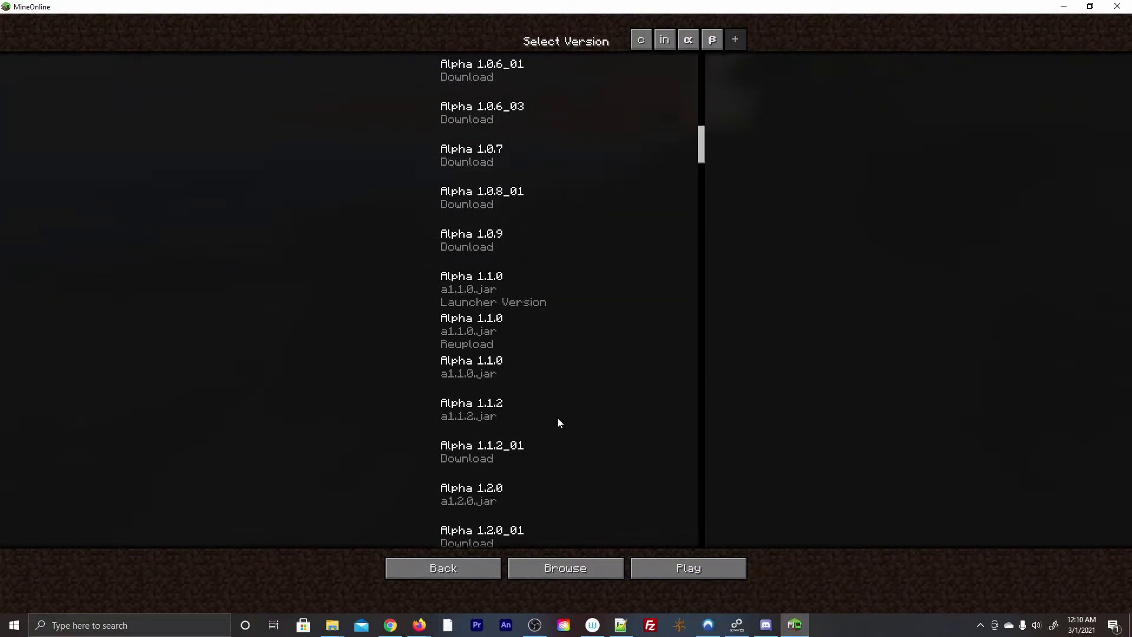
{"action": "left_click", "coordinate": [718, 563]}
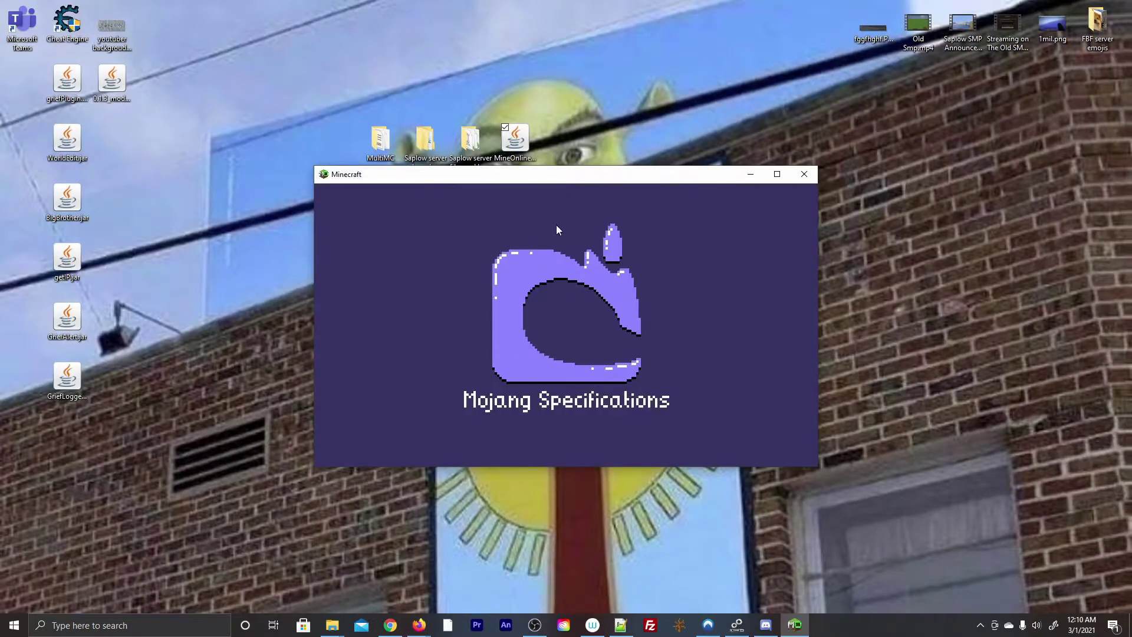
Leave the launched game and join Full Block Fence SMP from the multiplayer server list
{"action": "key", "text": "Escape"}
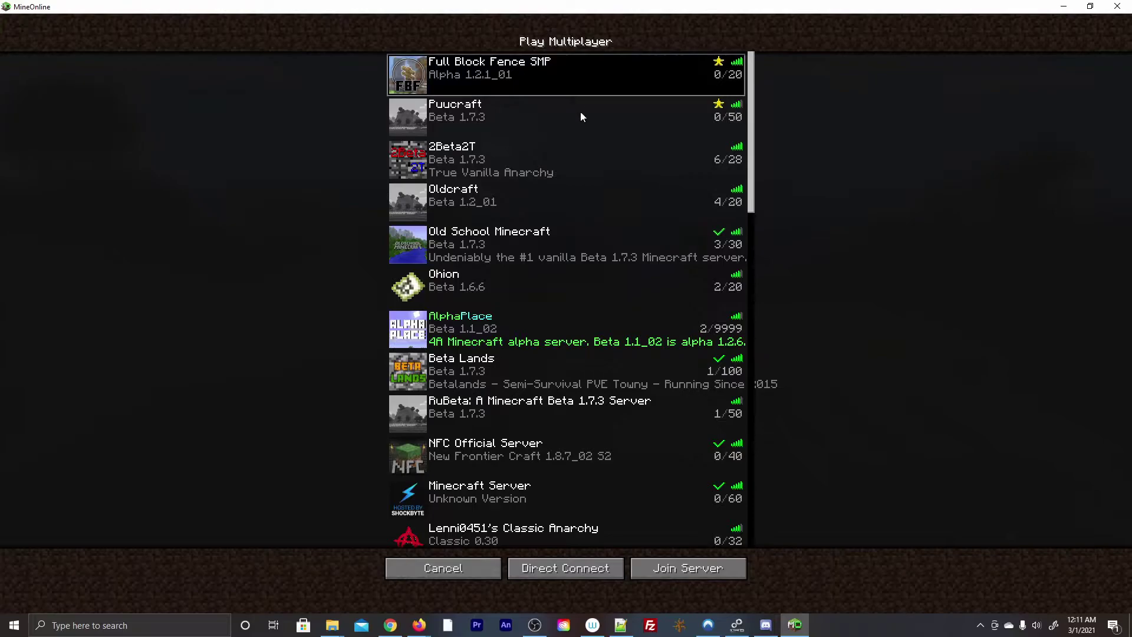
{"action": "left_click", "coordinate": [710, 563]}
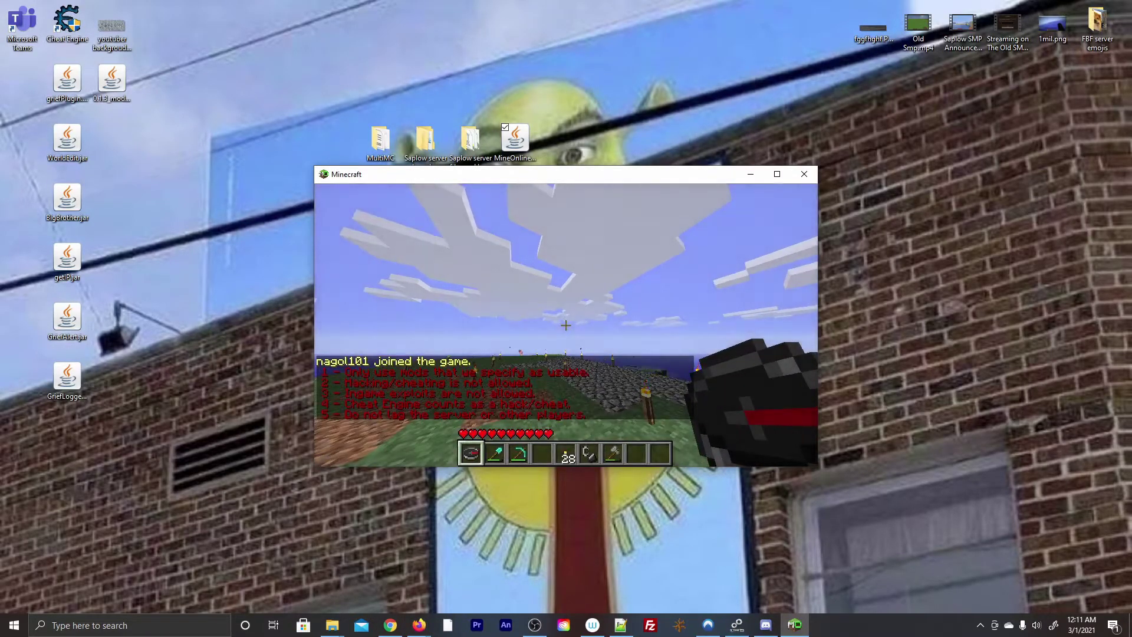
Free the pointer with the inventory, maximize the Minecraft window and resume play
{"action": "key", "text": "e"}
{"action": "left_click_drag", "start_coordinate": [472, 174], "coordinate": [449, 0]}
{"action": "key", "text": "e"}
Equip the third hotbar item, switch to the empty fourth slot, and briefly check the inventory
{"action": "key", "text": "3"}
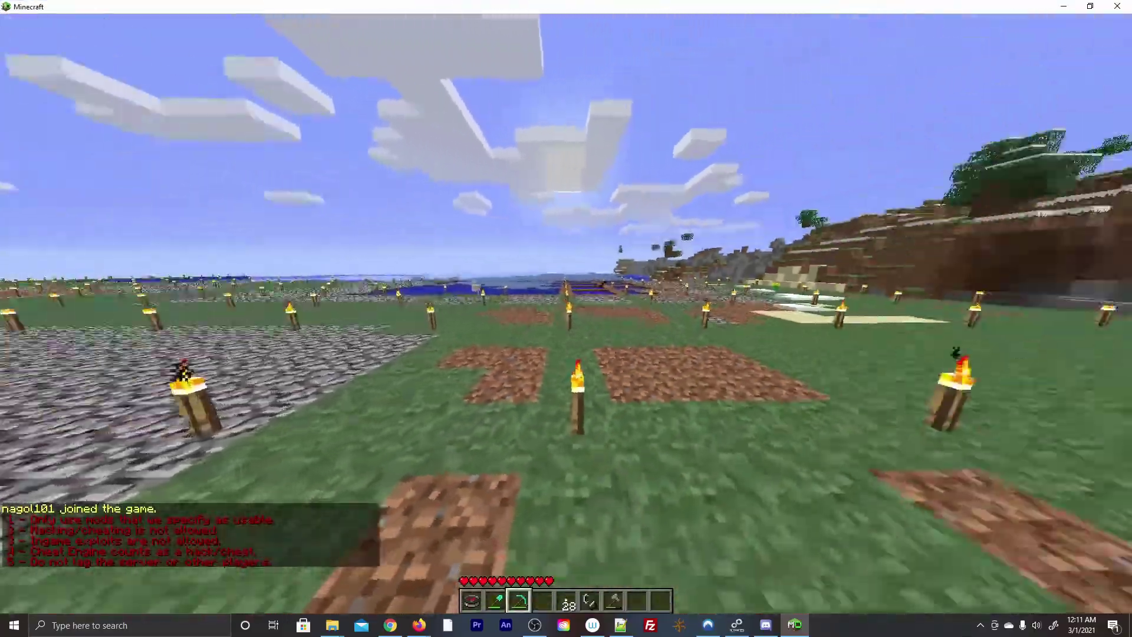
{"action": "scroll", "coordinate": [566, 319], "scroll_direction": "down", "scroll_amount": 1}
{"action": "scroll", "coordinate": [567, 318], "scroll_direction": "up", "scroll_amount": 1}
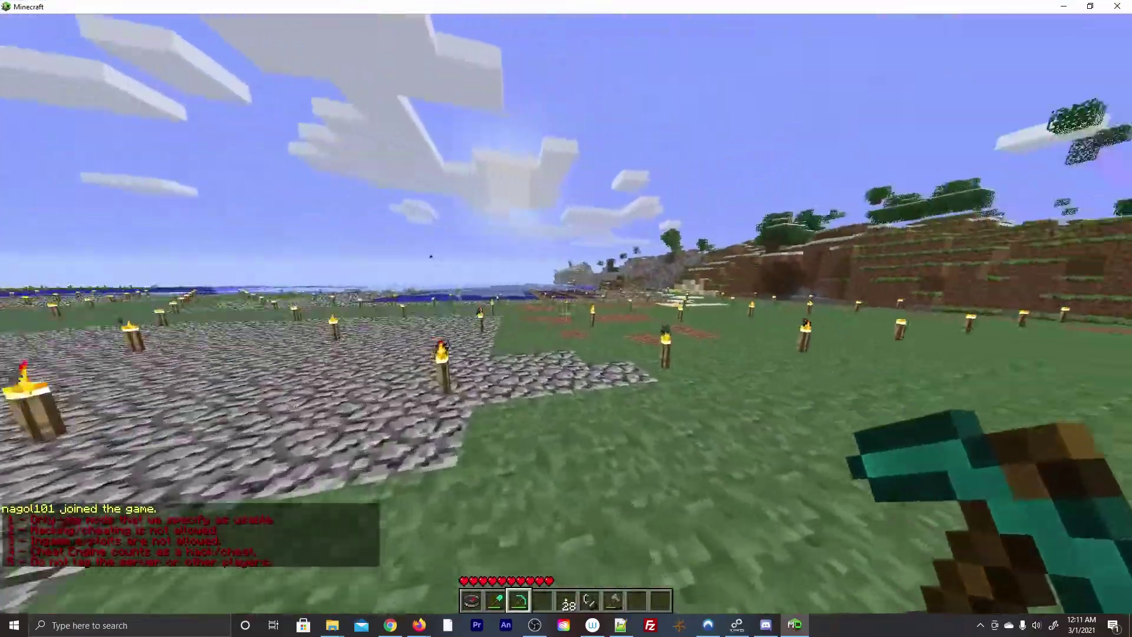
{"action": "scroll", "coordinate": [566, 319], "scroll_direction": "down", "scroll_amount": 1}
{"action": "key", "text": "e"}
{"action": "key", "text": "e"}
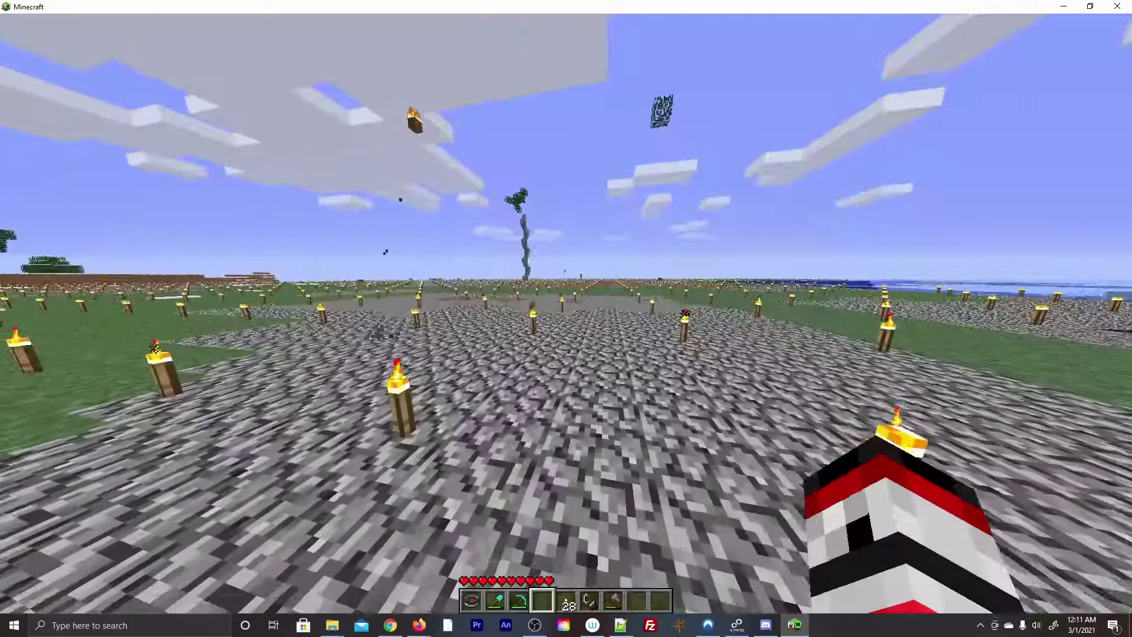
Open the MineOnline options and cycle the GUI scale through its sizes back to MEDIUM
{"action": "key", "text": "e"}
{"action": "key", "text": "e"}
{"action": "key", "text": "Escape"}
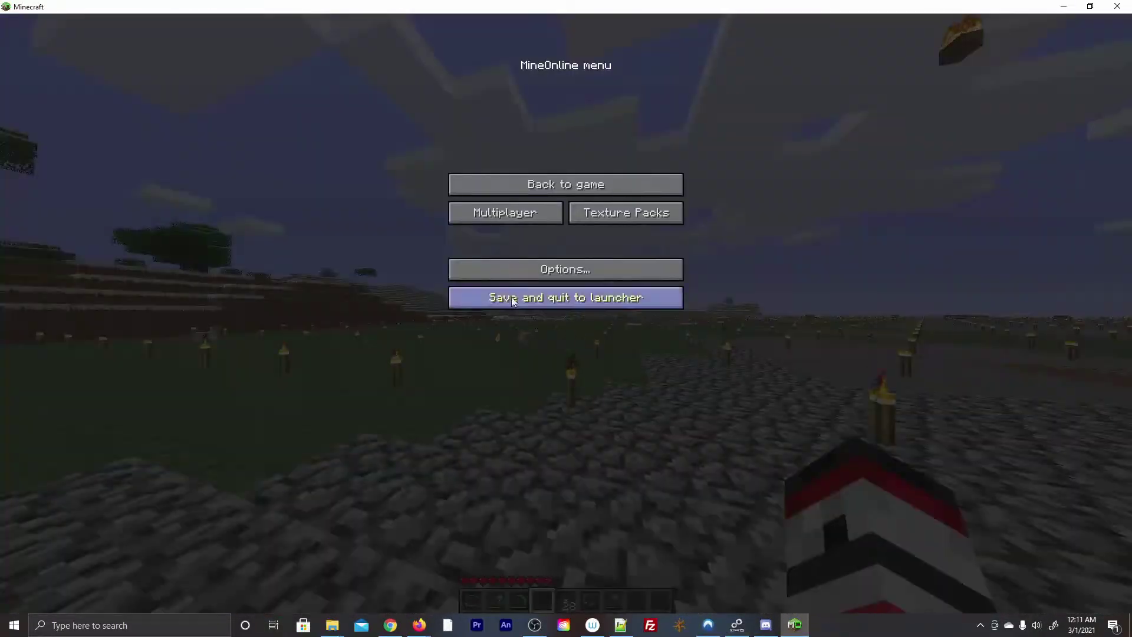
{"action": "left_click", "coordinate": [572, 270]}
{"action": "left_click", "coordinate": [640, 121]}
{"action": "left_click", "coordinate": [640, 121]}
{"action": "left_click", "coordinate": [649, 125]}
{"action": "left_click", "coordinate": [613, 124]}
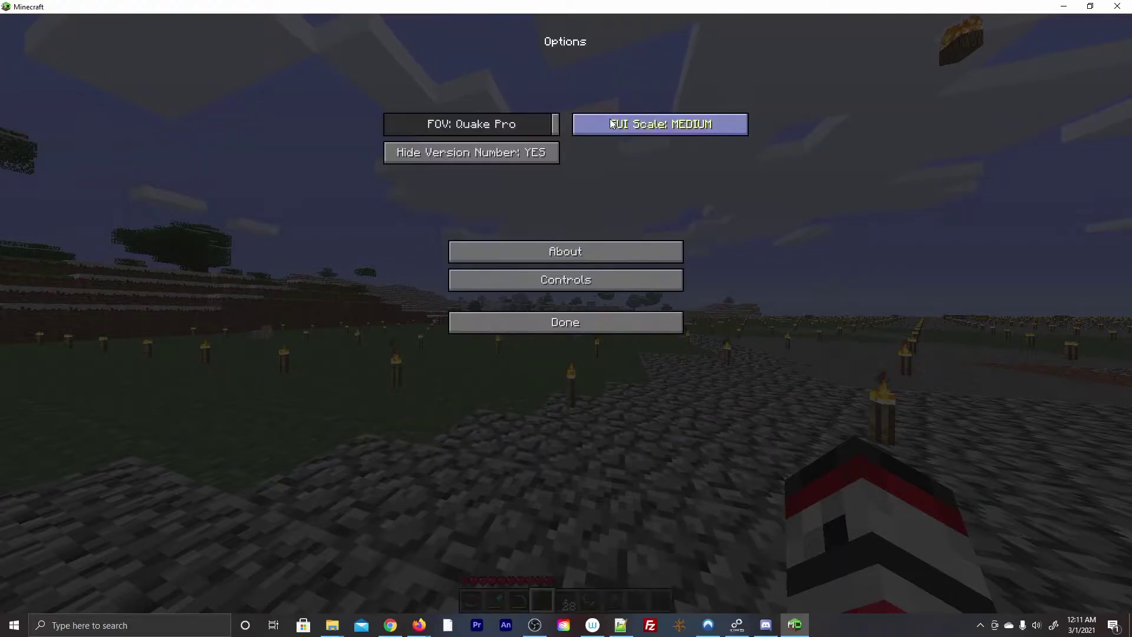
Lower the FOV to Normal in the MineOnline options and return to the game
{"action": "left_click_drag", "start_coordinate": [543, 133], "coordinate": [462, 111]}
{"action": "left_click", "coordinate": [601, 322]}
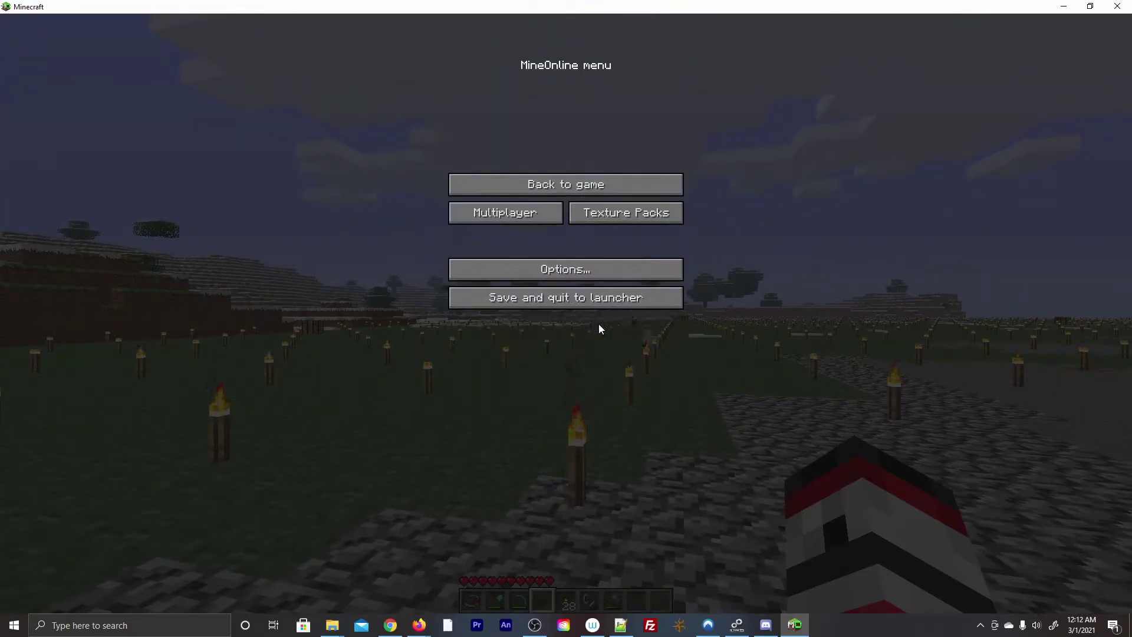
{"action": "left_click", "coordinate": [567, 188]}
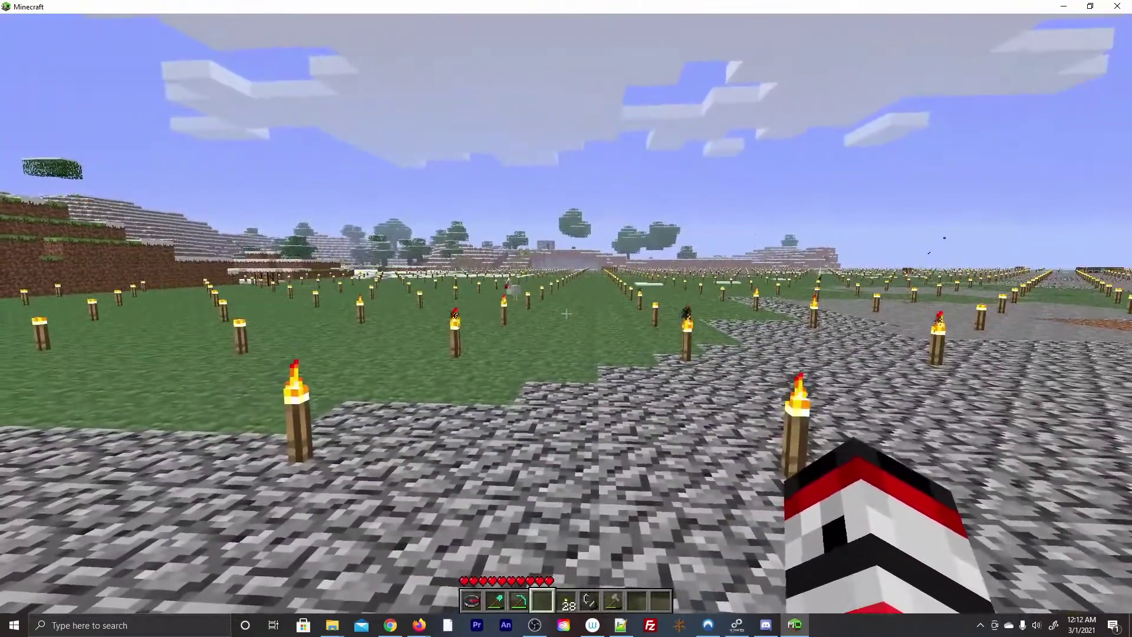
Reopen the MineOnline options, raise the FOV to its maximum and confirm the setting
{"action": "key", "text": "Escape"}
{"action": "left_click", "coordinate": [533, 266]}
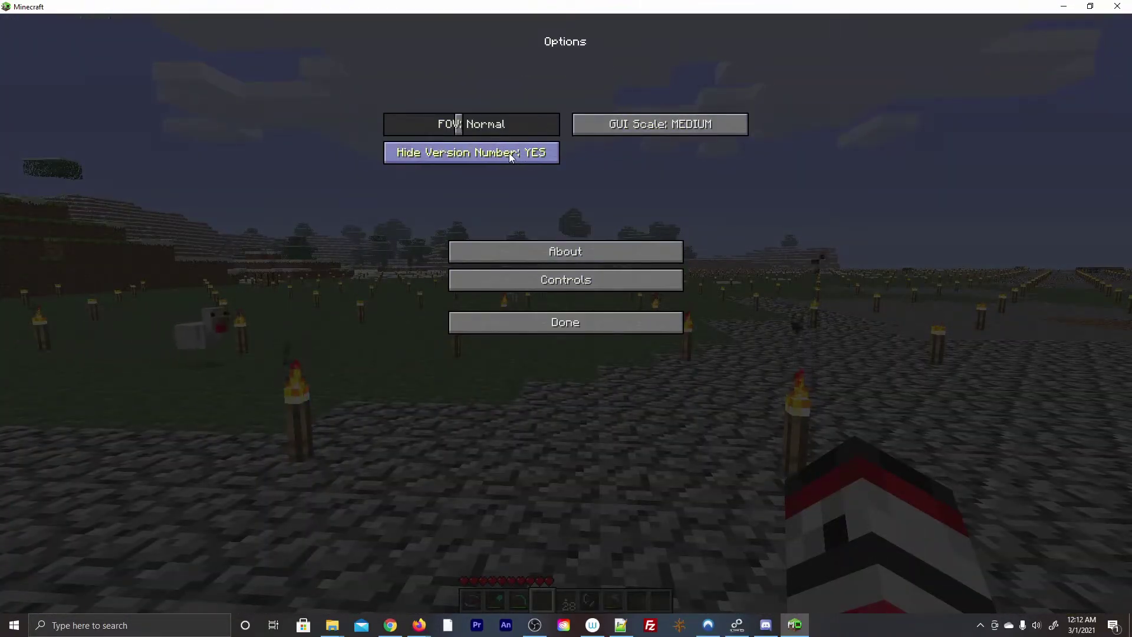
{"action": "left_click_drag", "start_coordinate": [460, 124], "coordinate": [659, 158]}
{"action": "left_click", "coordinate": [631, 322]}
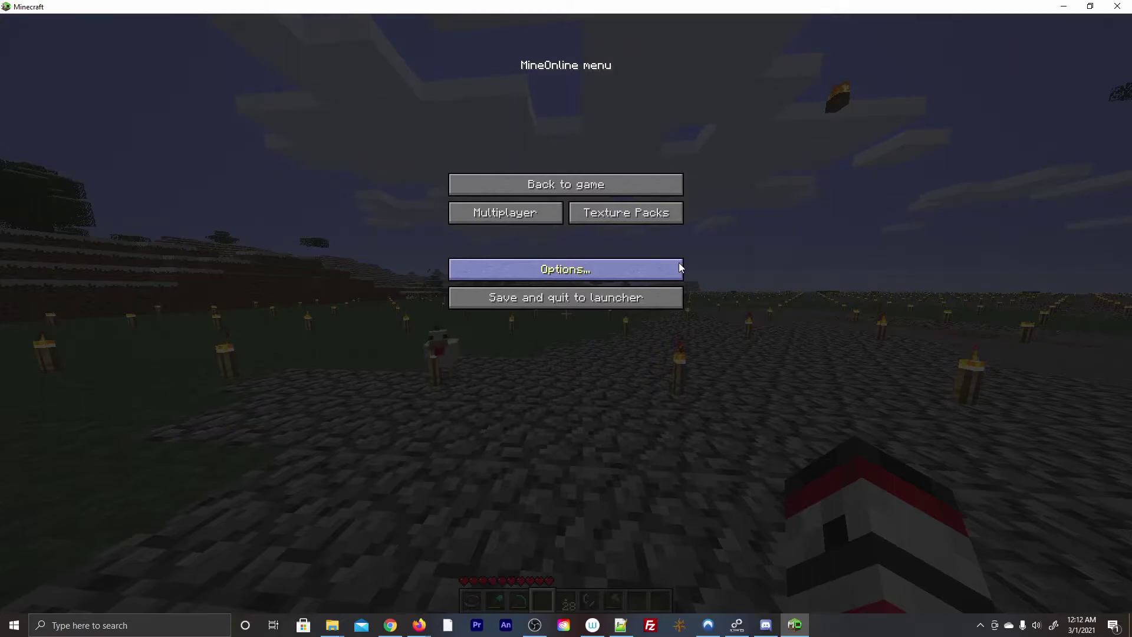
Review the available texture packs and the multiplayer server list from the MineOnline menu
{"action": "left_click", "coordinate": [619, 220]}
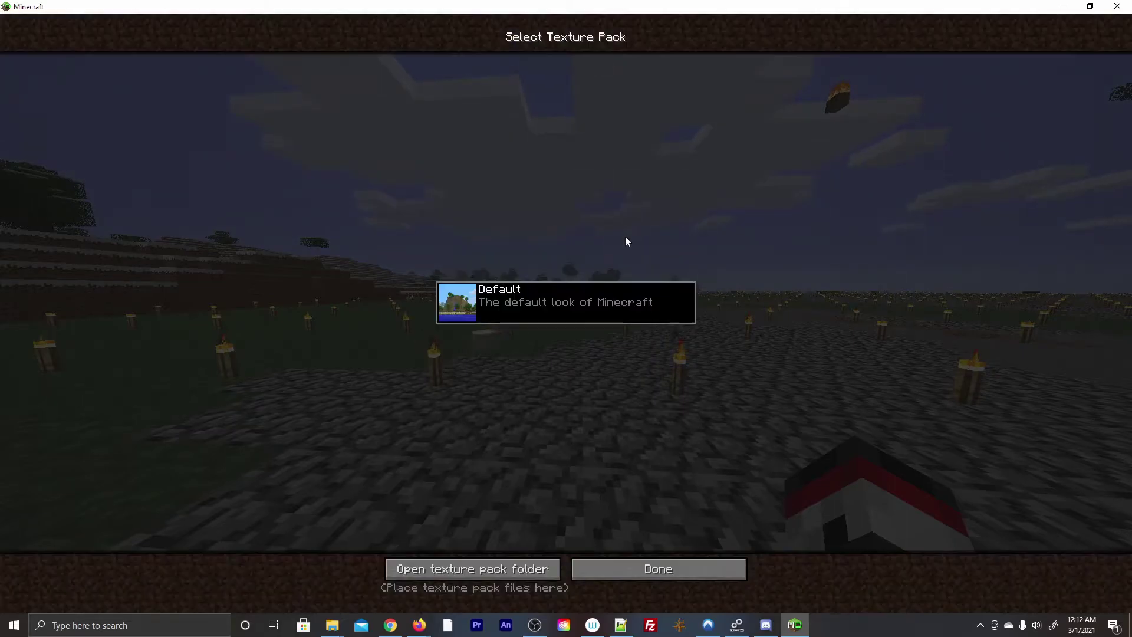
{"action": "left_click", "coordinate": [676, 573]}
{"action": "left_click", "coordinate": [512, 213]}
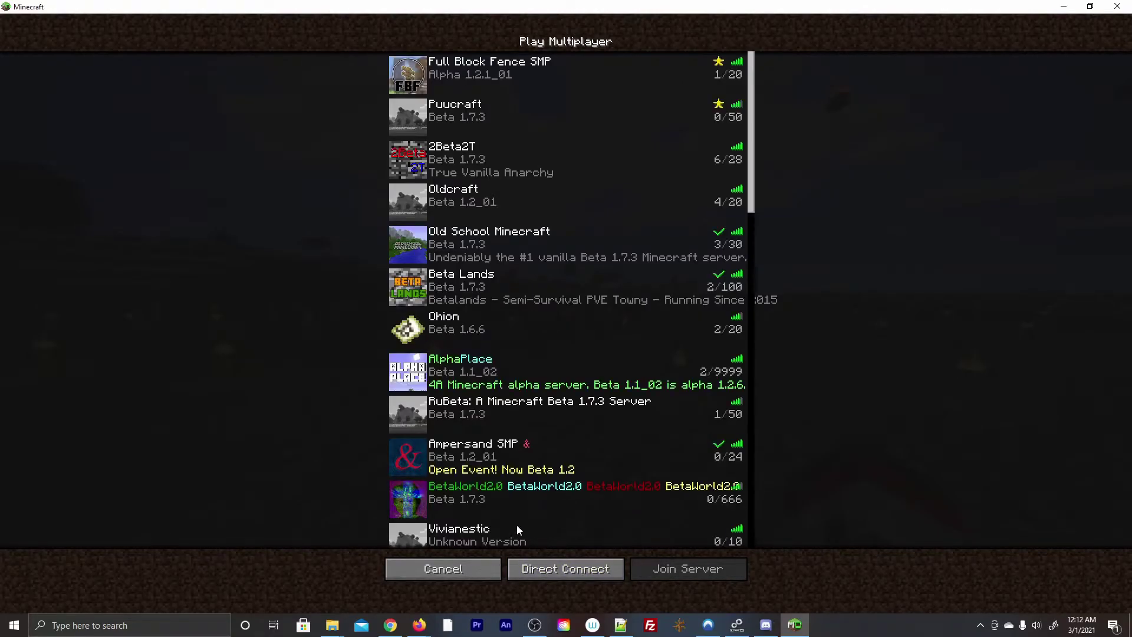
{"action": "left_click", "coordinate": [488, 563]}
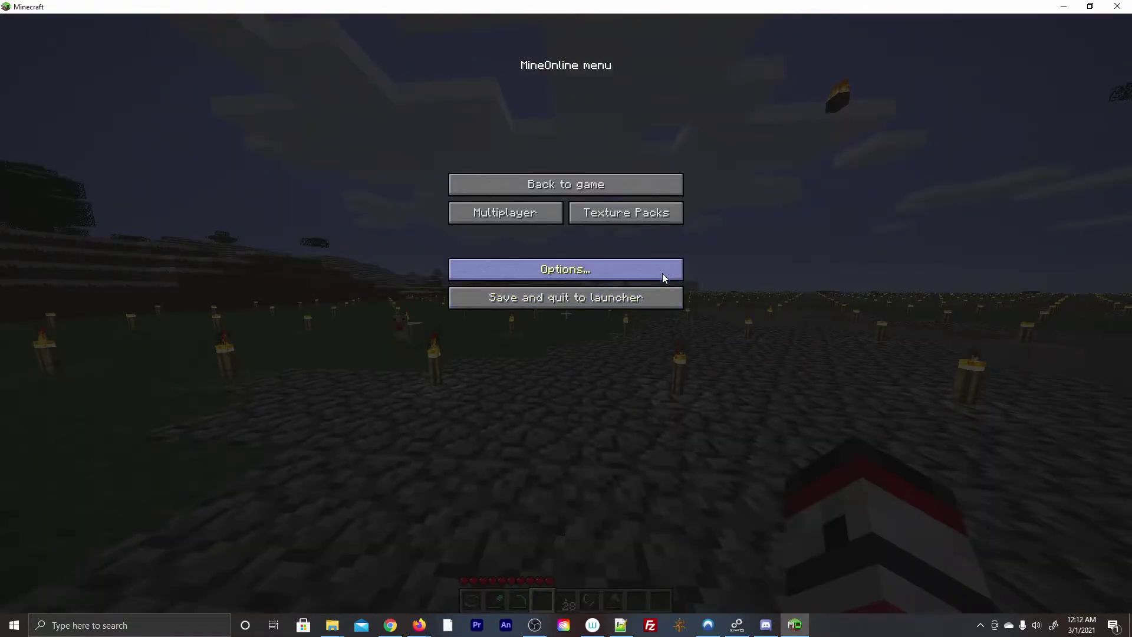
Review Minecraft's own game menu and its options, leave them unchanged and resume play
{"action": "key", "text": "Escape"}
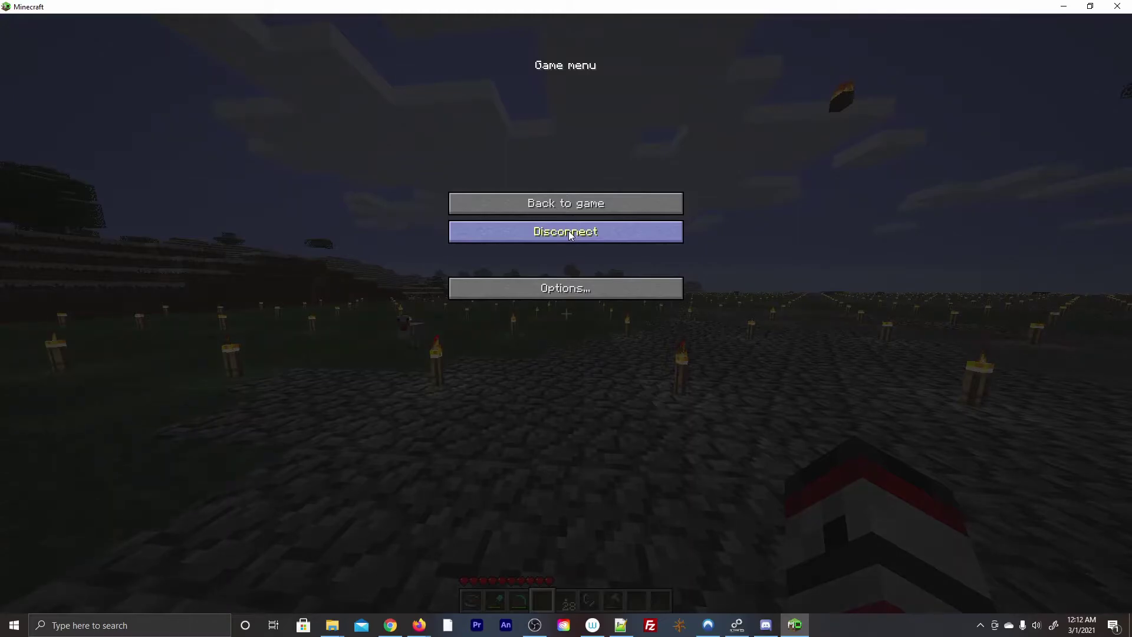
{"action": "left_click", "coordinate": [577, 203]}
{"action": "key", "text": "Escape"}
{"action": "left_click", "coordinate": [566, 288]}
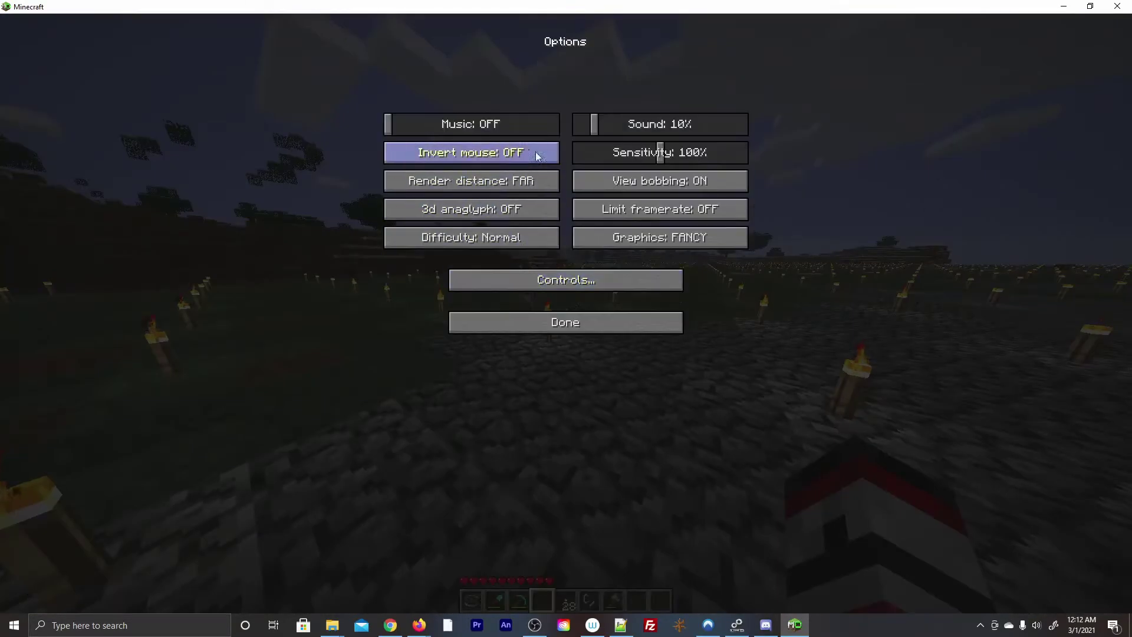
{"action": "key", "text": "Escape"}
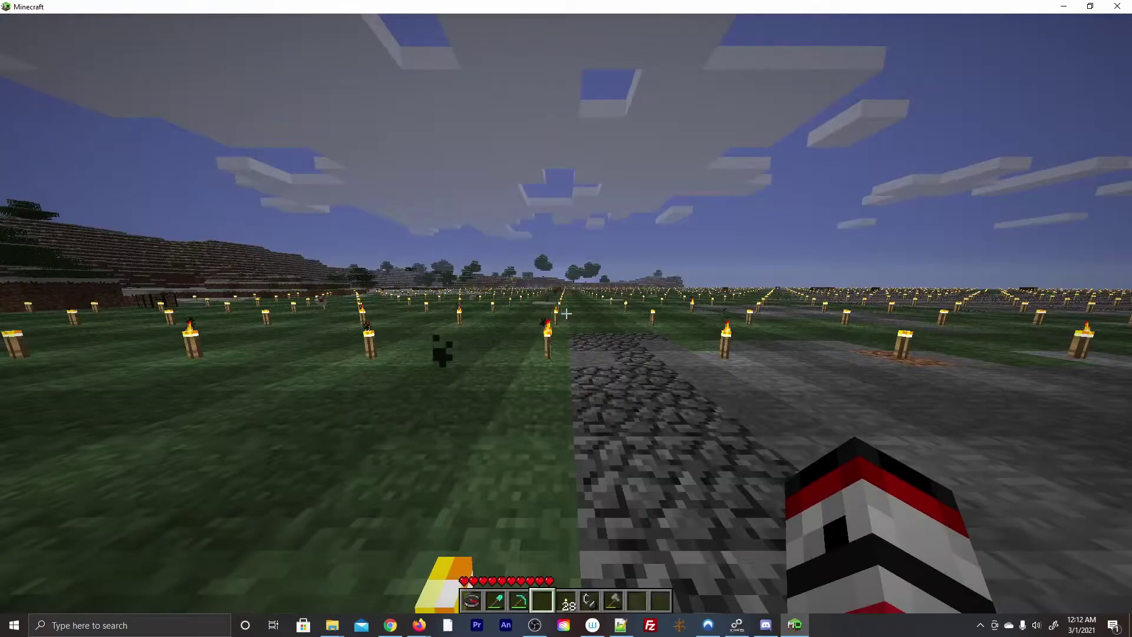
Explore the server world on foot, walking across the torch-lit grass and cobblestone field
{"action": "key", "text": "w"}
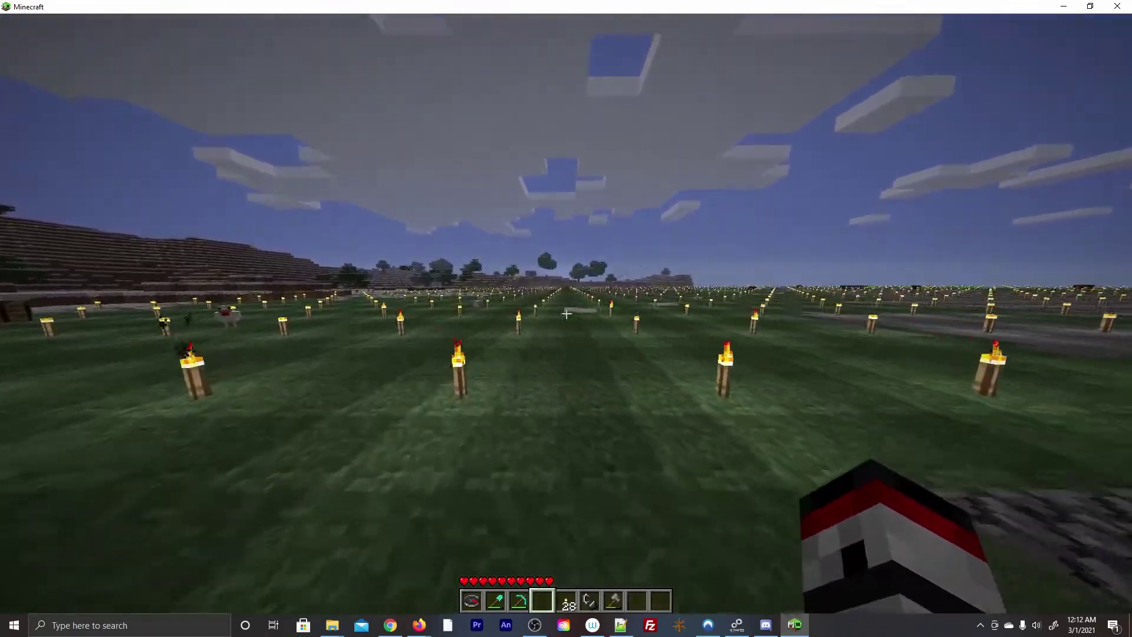
{"action": "key", "text": "w"}
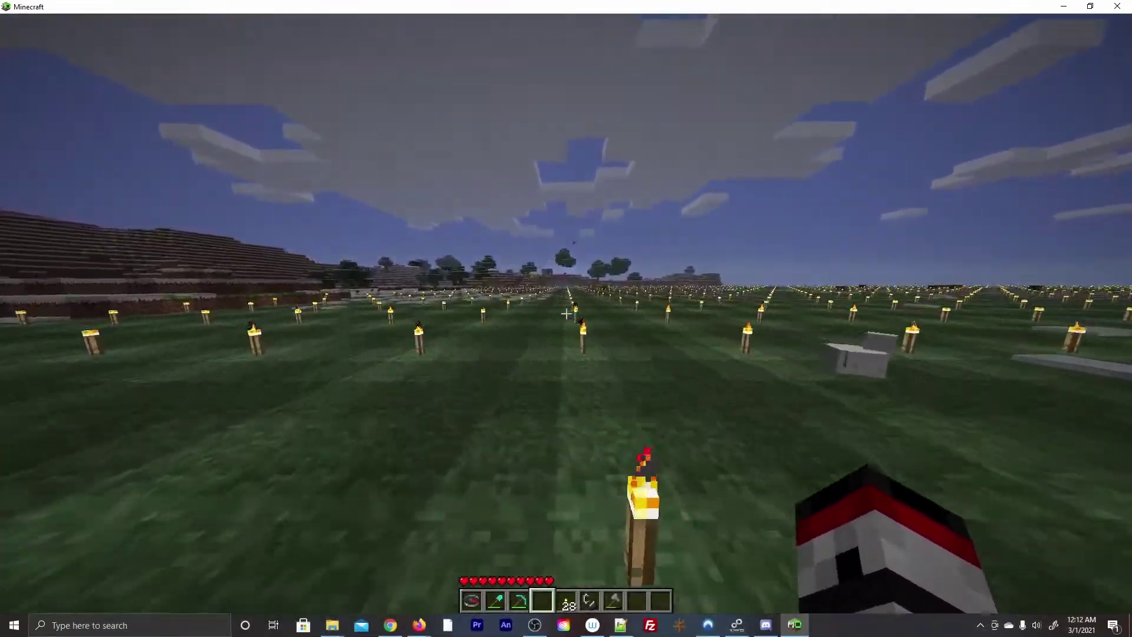
{"action": "key", "text": "w"}
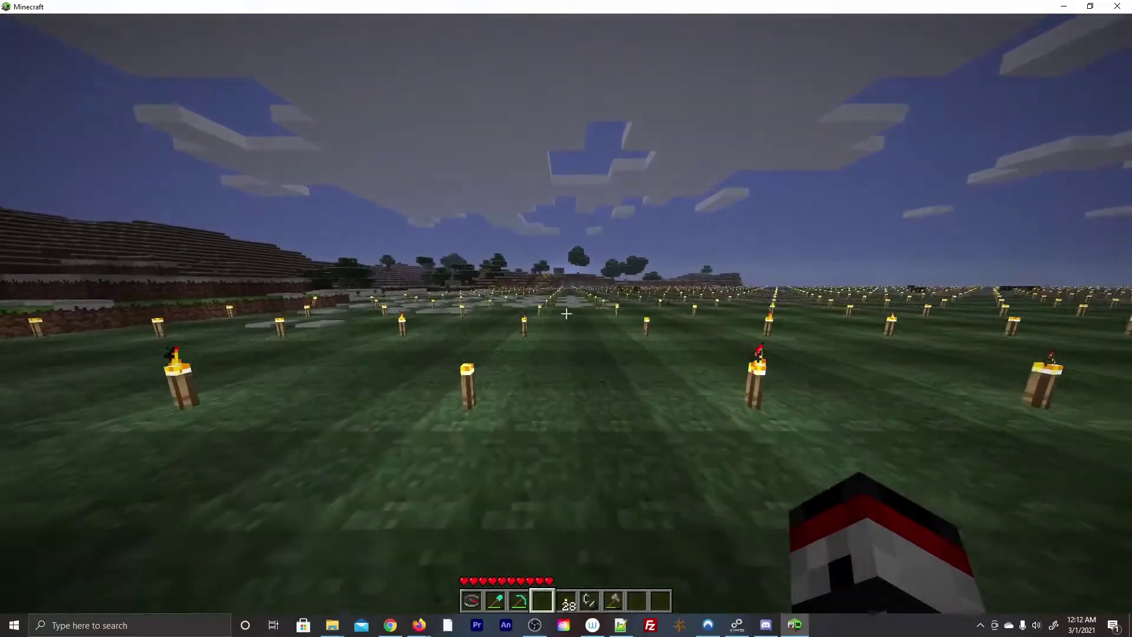
{"action": "key", "text": "w"}
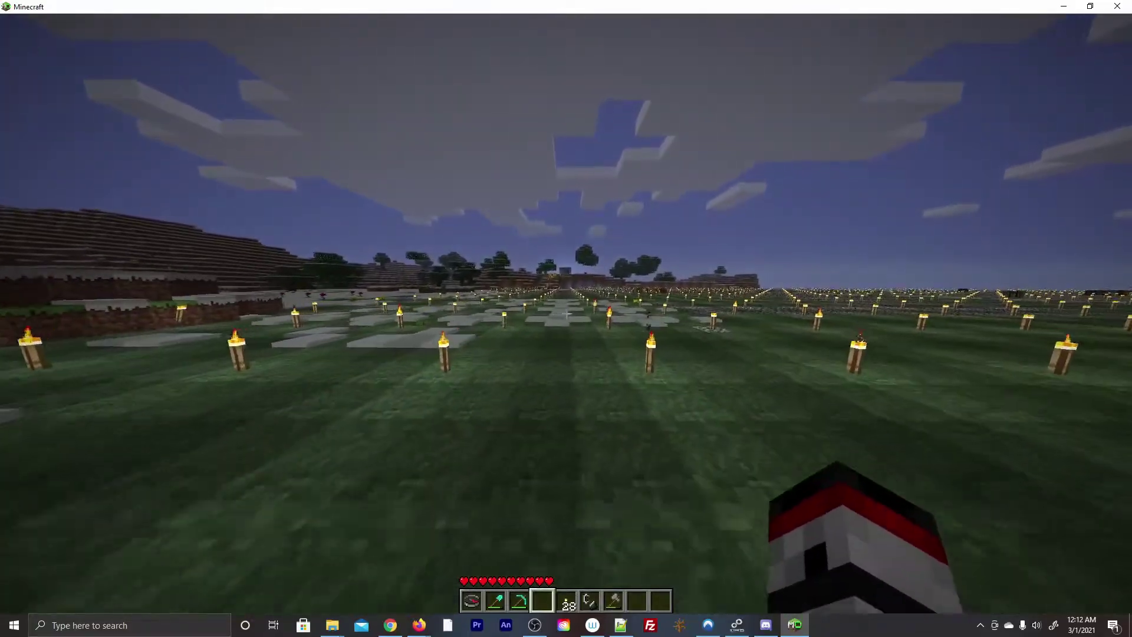
{"action": "key", "text": "w"}
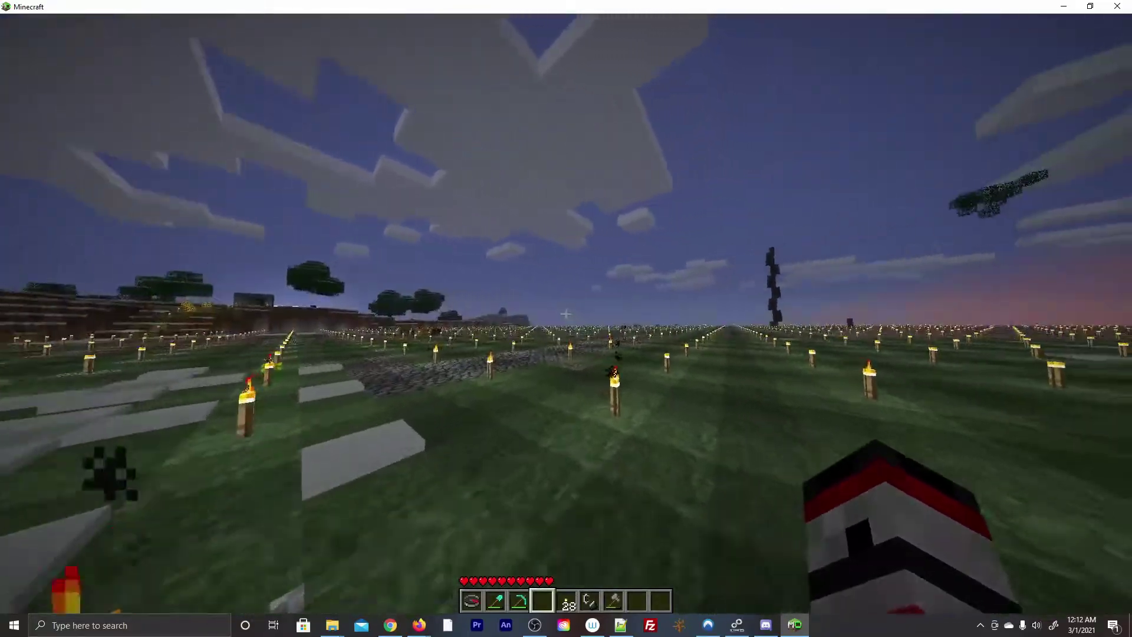
{"action": "key", "text": "w"}
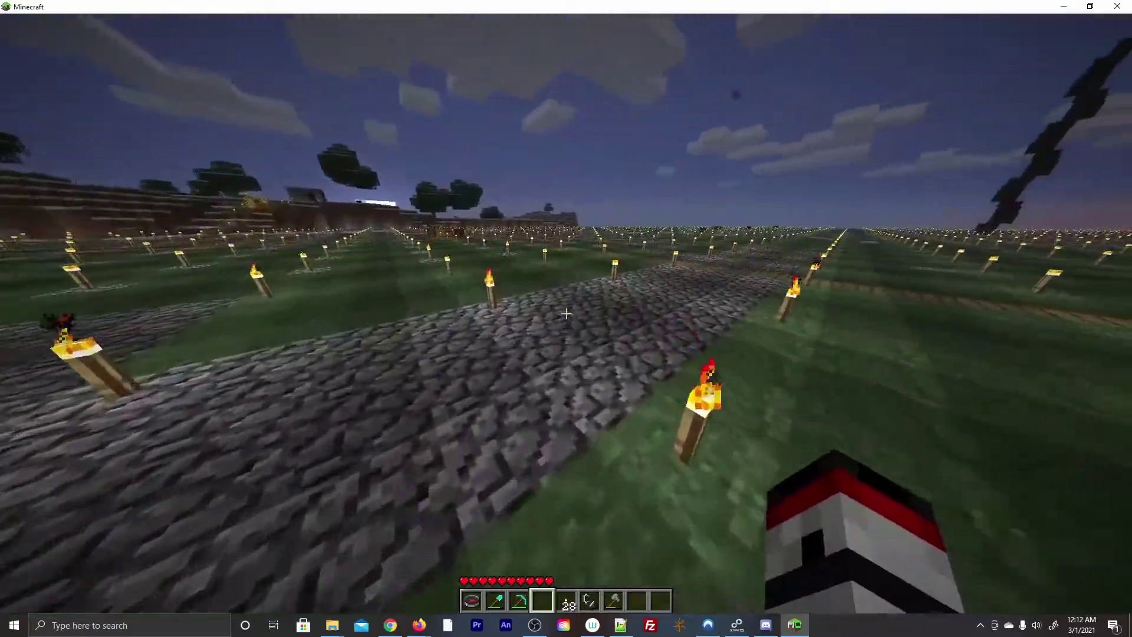
{"action": "key", "text": "w"}
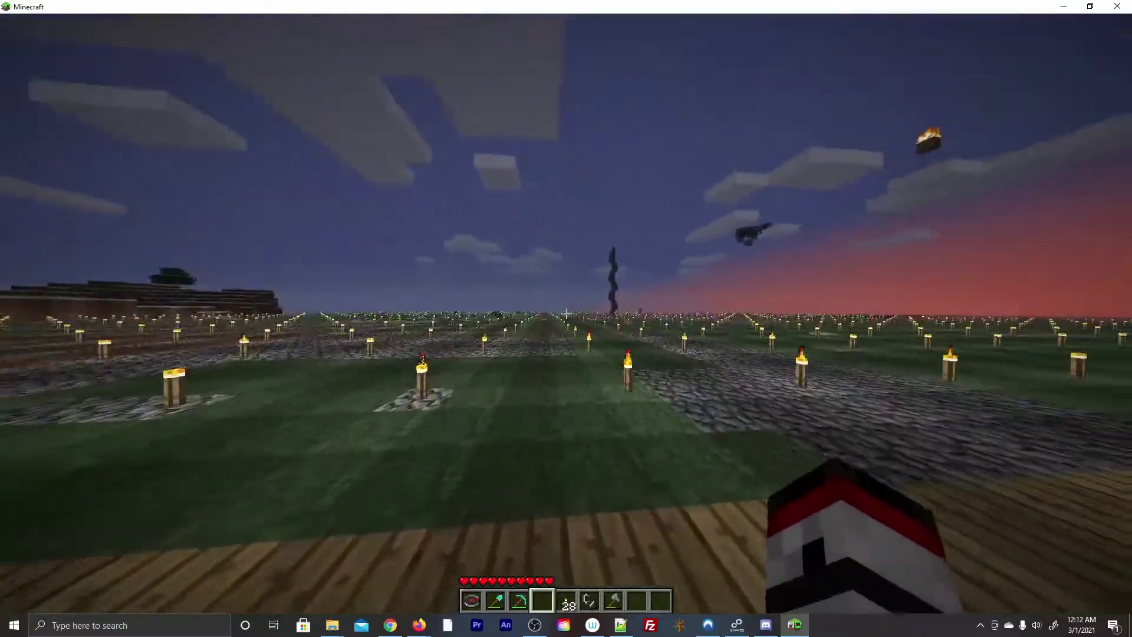
{"action": "key", "text": "w"}
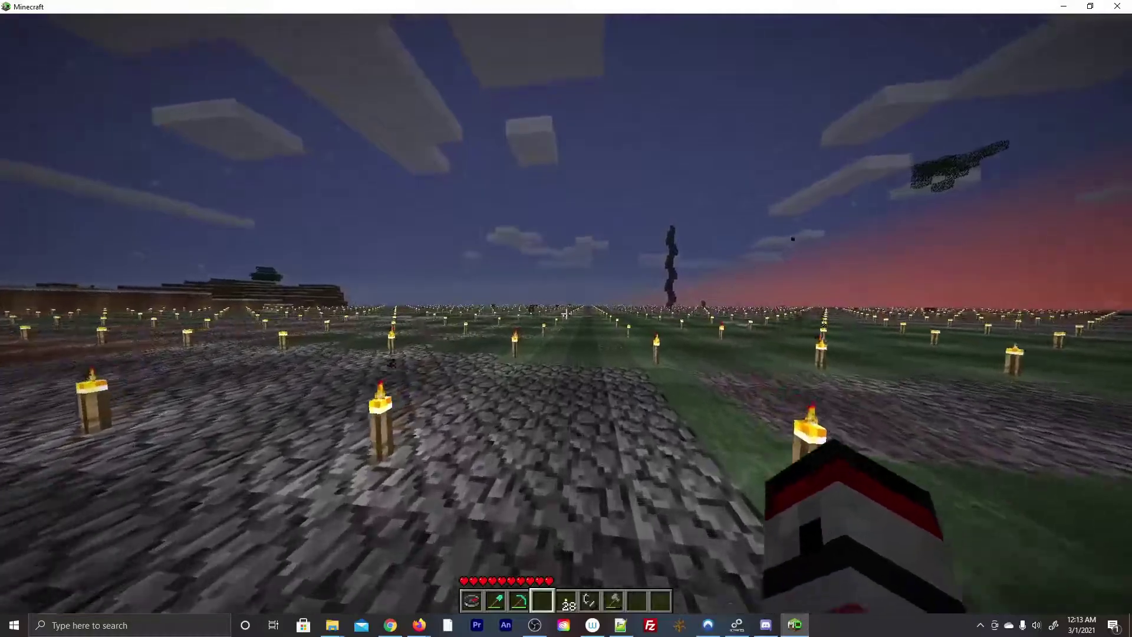
{"action": "key", "text": "w"}
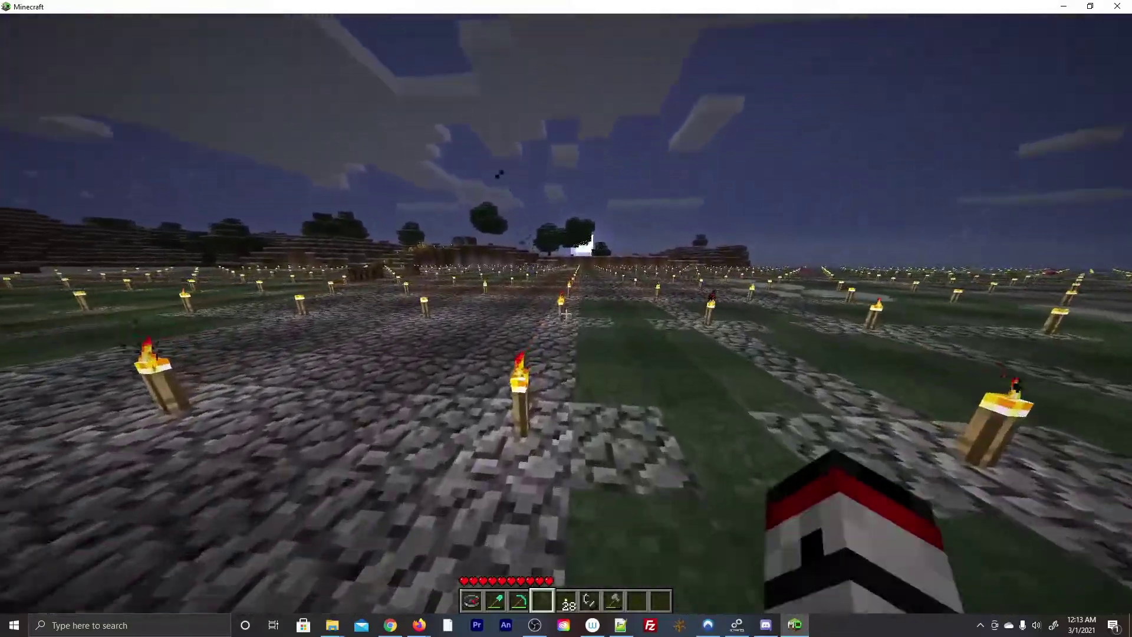
{"action": "key", "text": "w"}
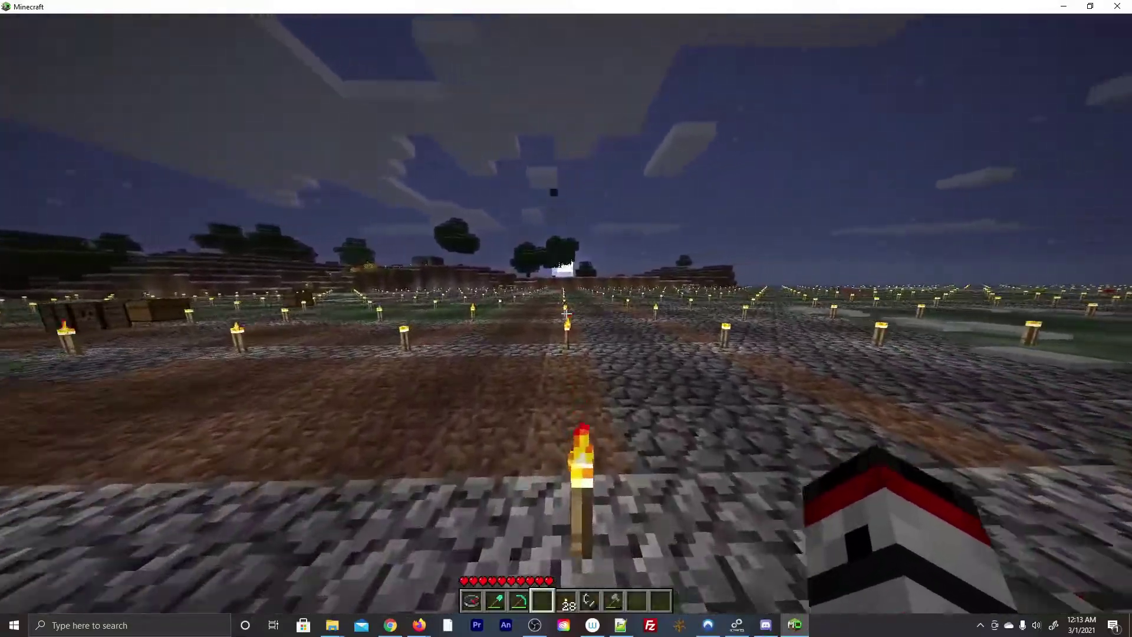
{"action": "key", "text": "w"}
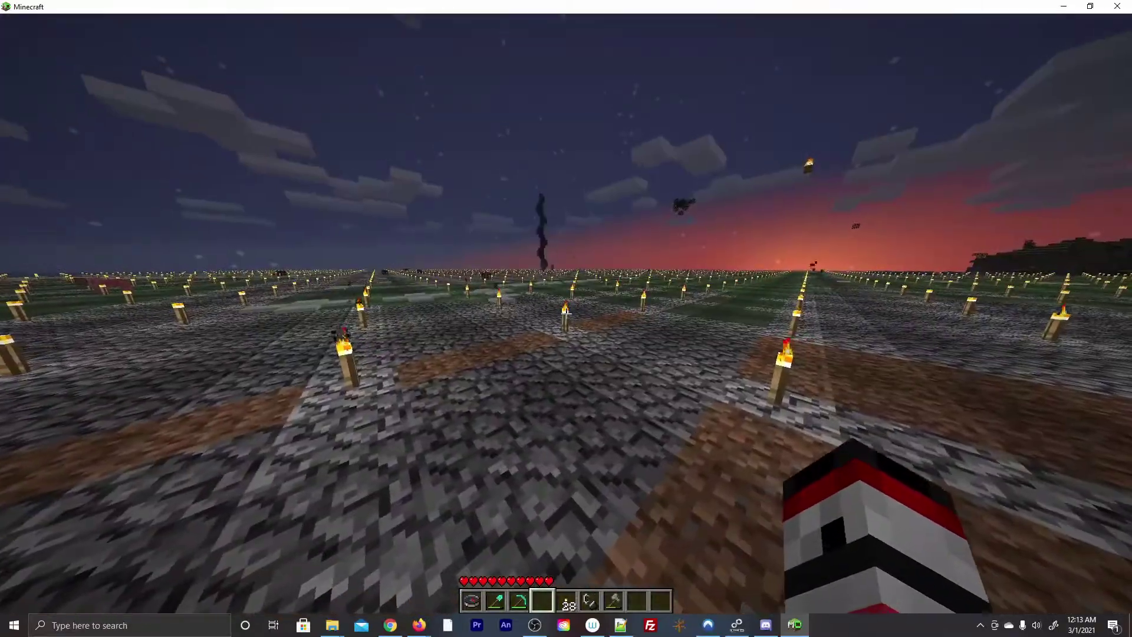
Check the chat without sending a message, then walk on across the torch-lit field toward the tall pillar
{"action": "key", "text": "t"}
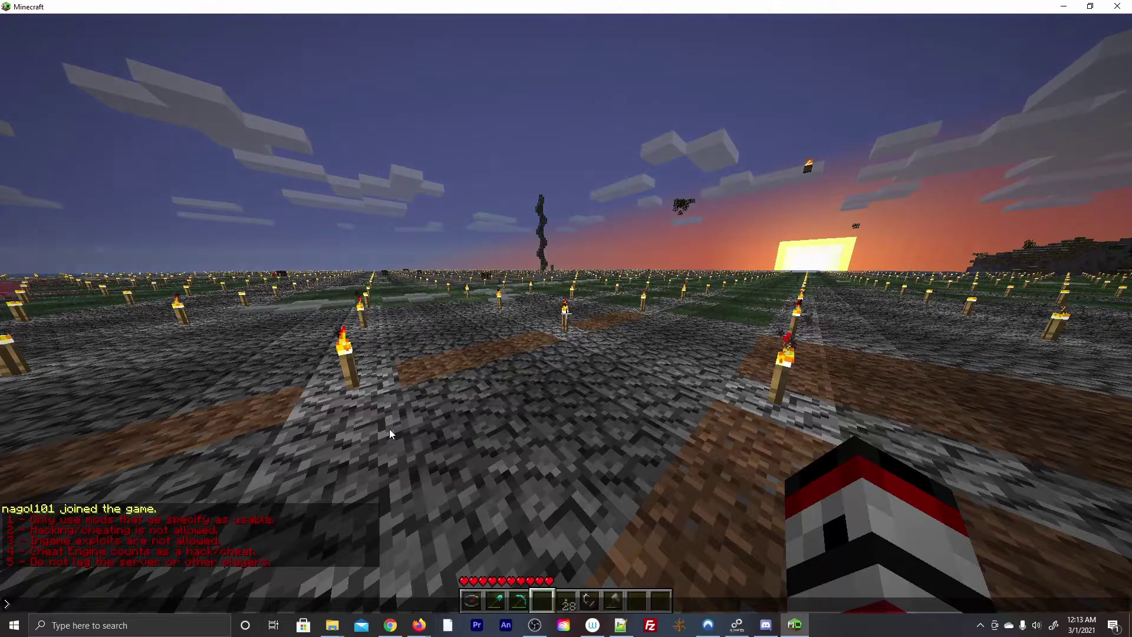
{"action": "key", "text": "Escape"}
{"action": "key", "text": "w"}
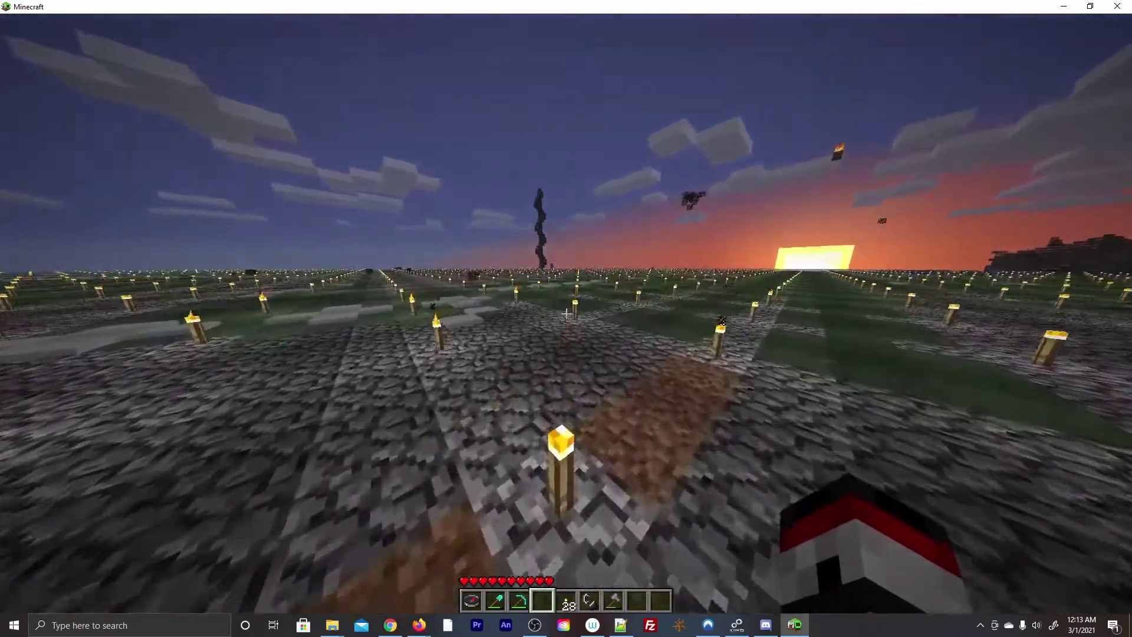
{"action": "key", "text": "w"}
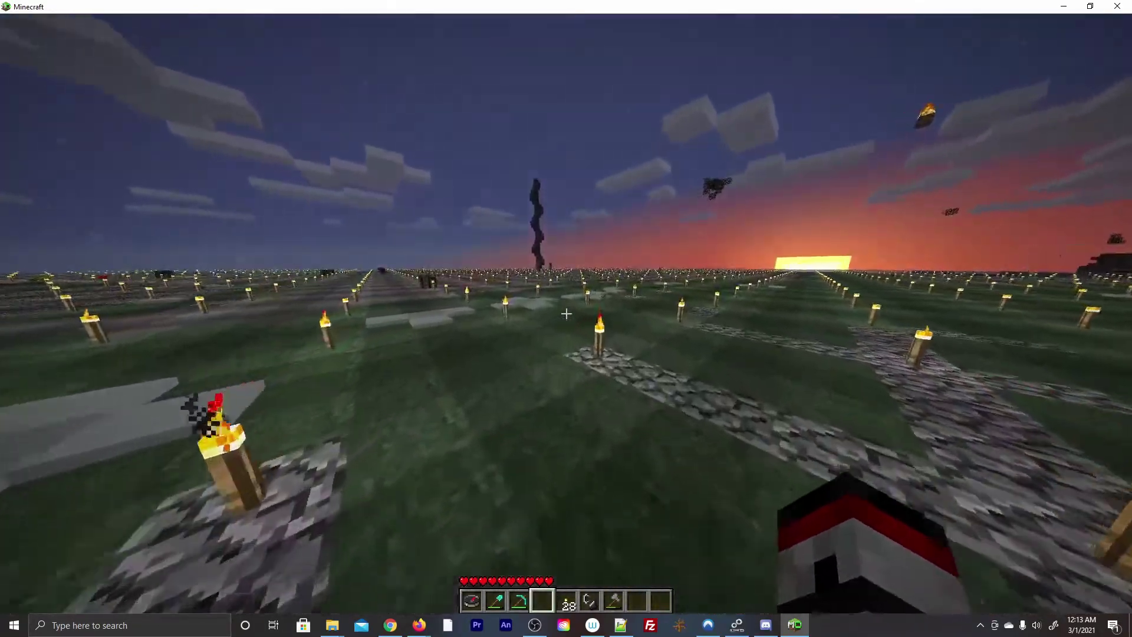
{"action": "key", "text": "w"}
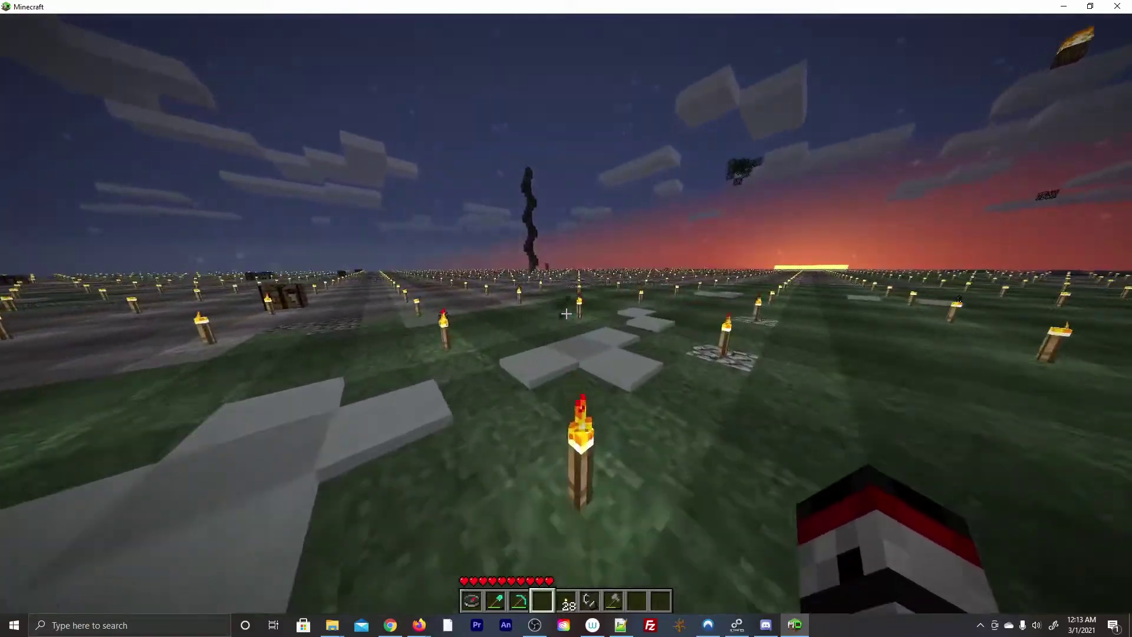
{"action": "key", "text": "w"}
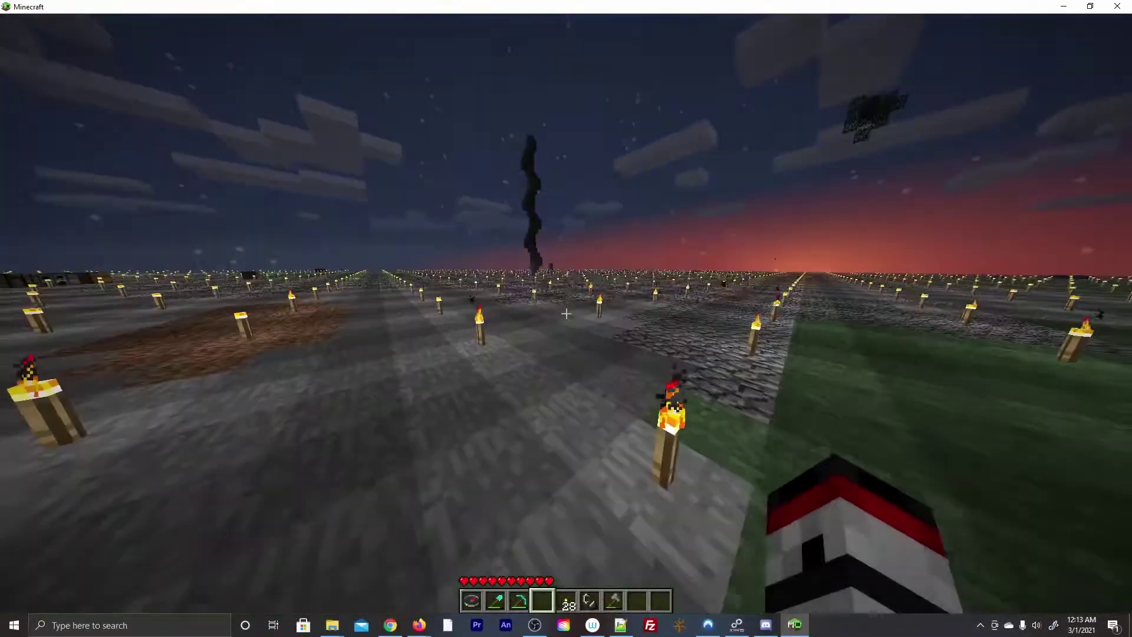
{"action": "key", "text": "w"}
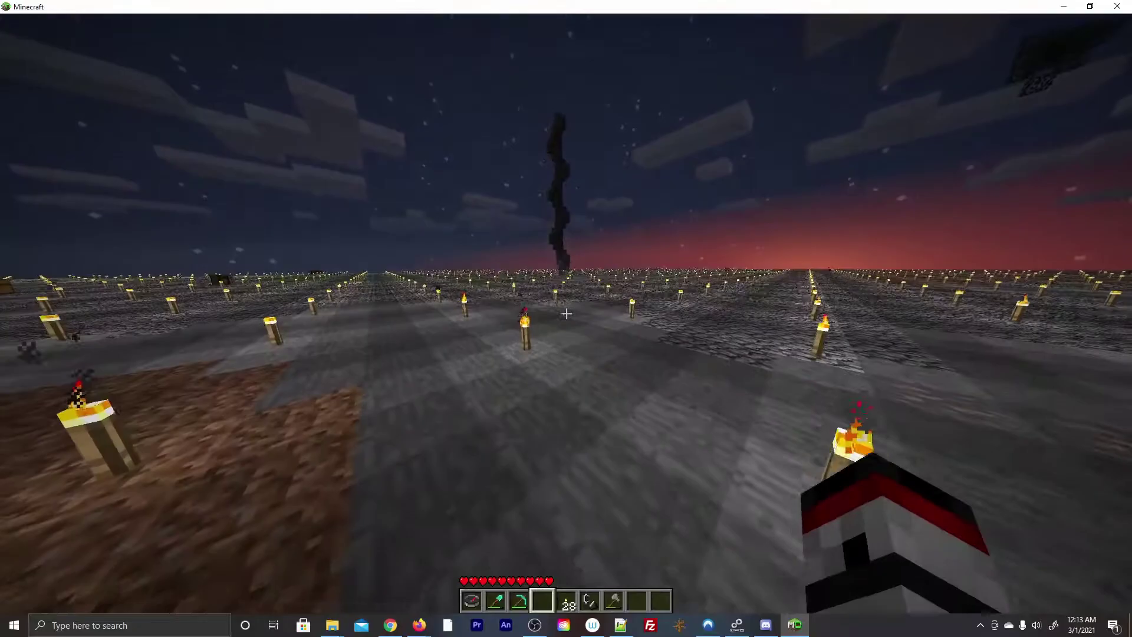
{"action": "key", "text": "w"}
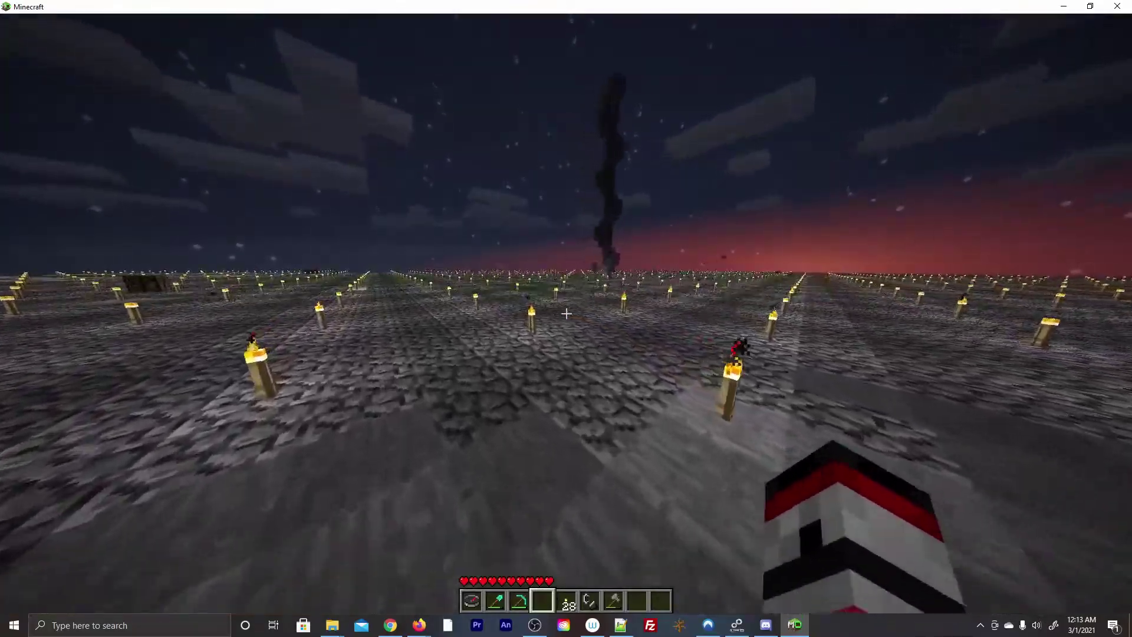
{"action": "key", "text": "w"}
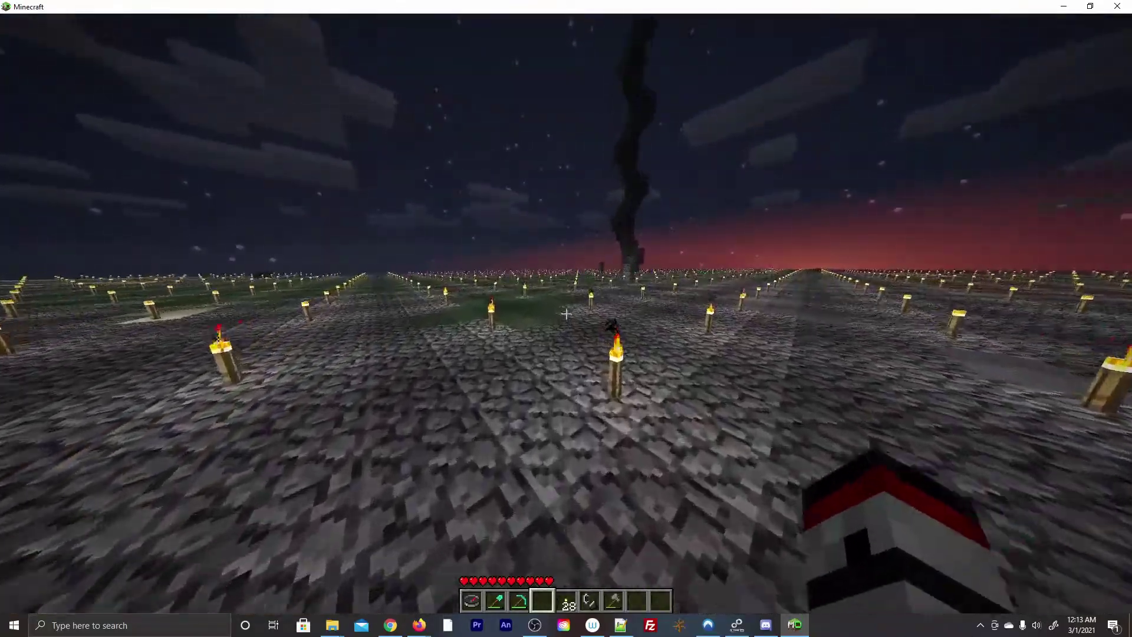
{"action": "key", "text": "w"}
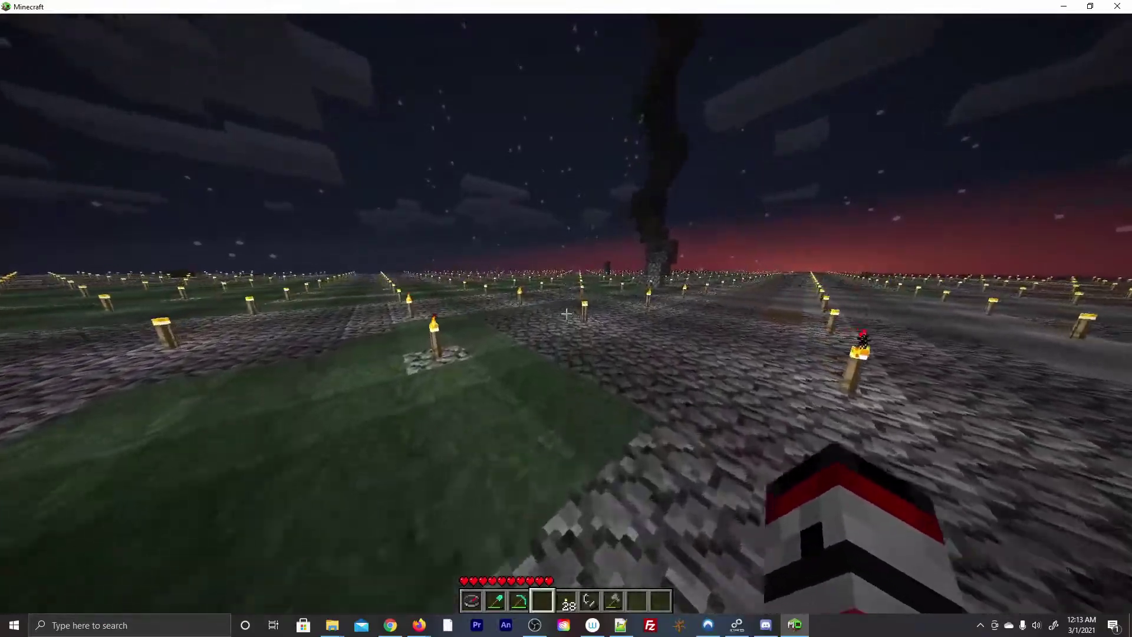
{"action": "key", "text": "w"}
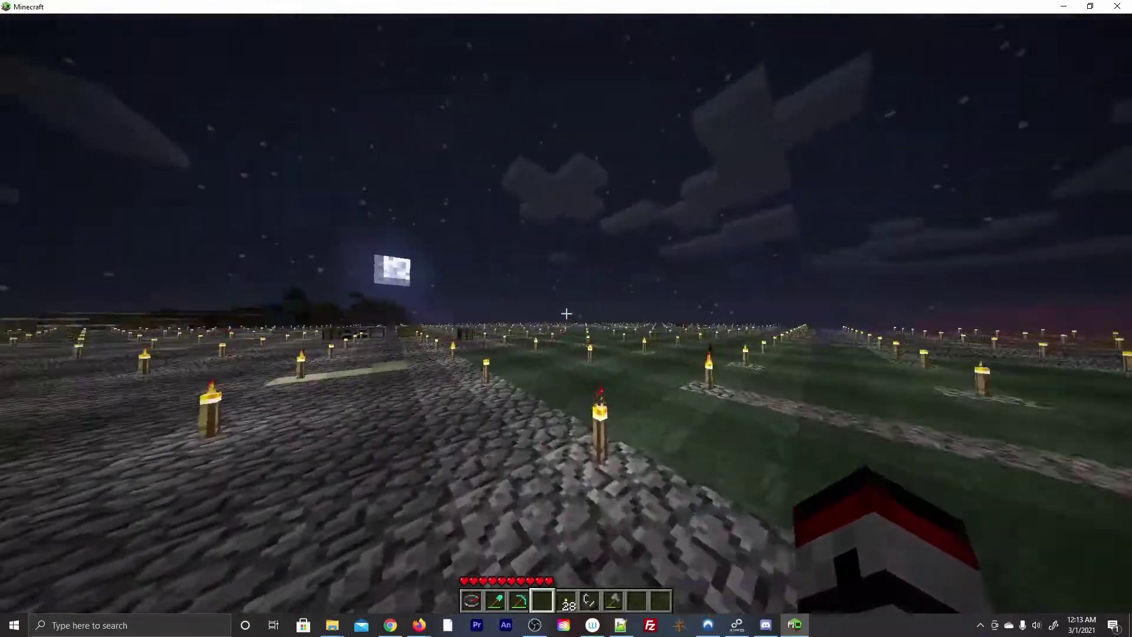
{"action": "key", "text": "w"}
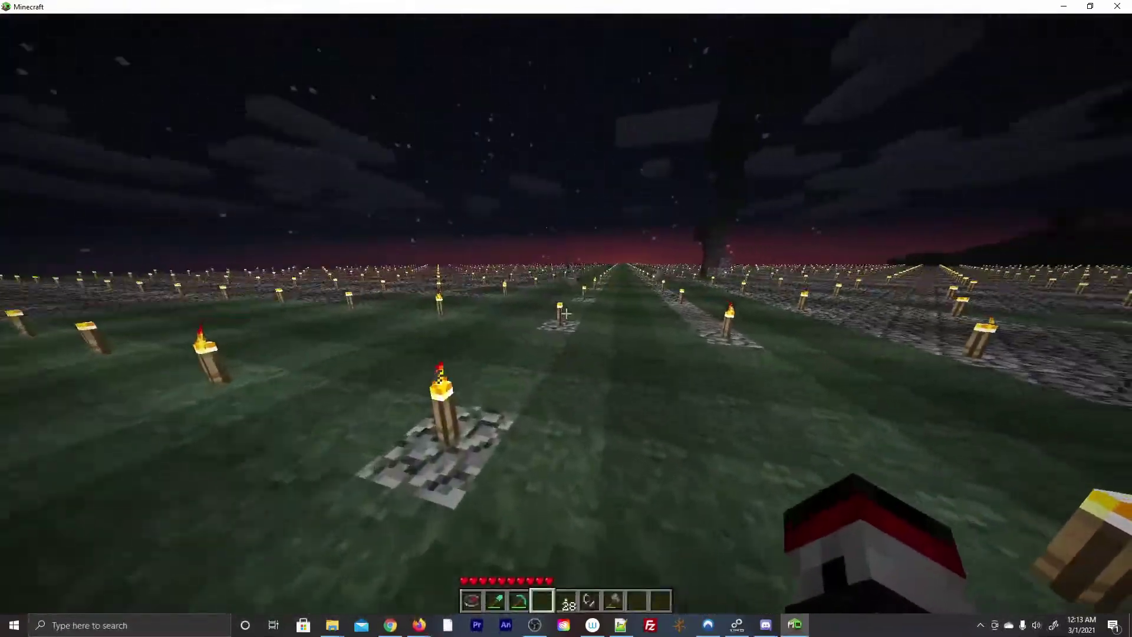
{"action": "key", "text": "w"}
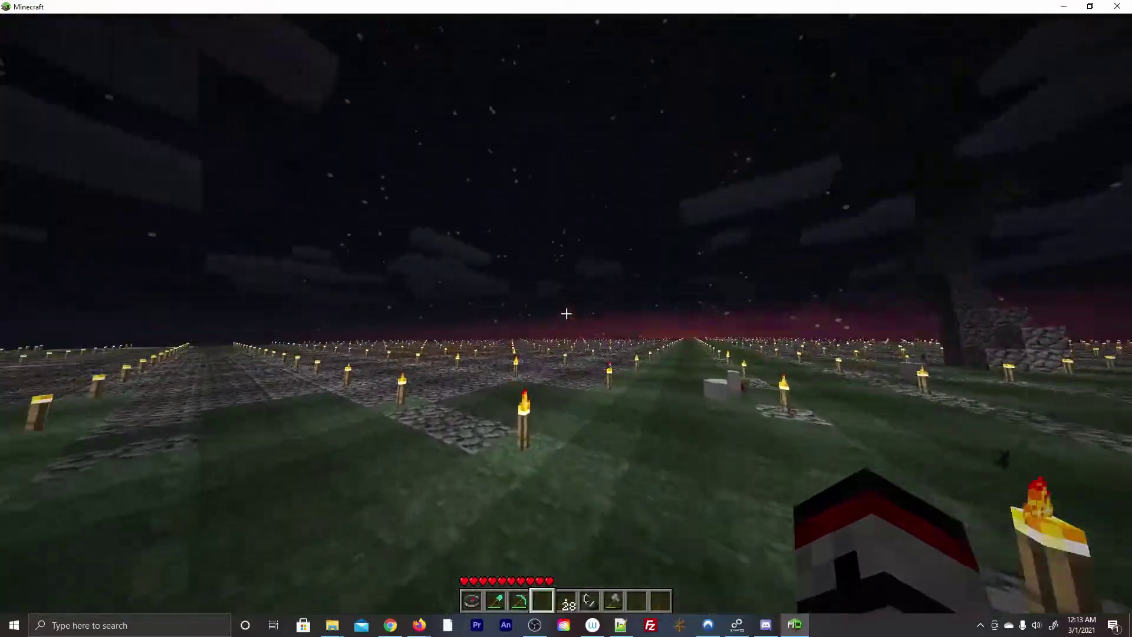
Walk over the torch-lit grass onto the cobblestone area, looking around at the moonlit sky and the distant pillar
{"action": "key", "text": "w"}
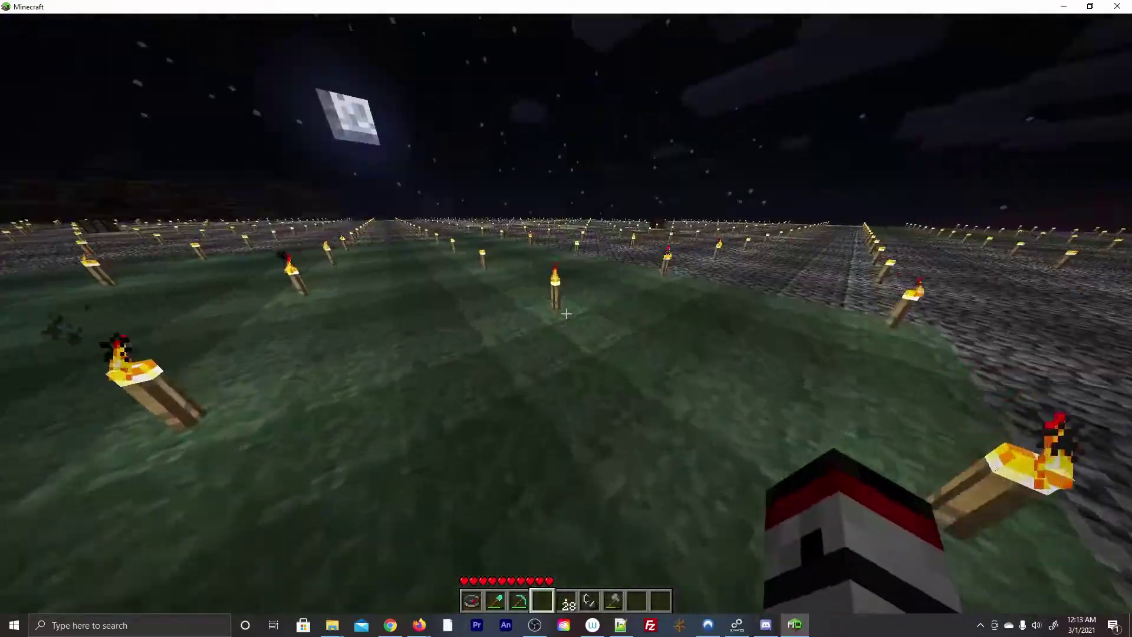
{"action": "right_click", "coordinate": [566, 313]}
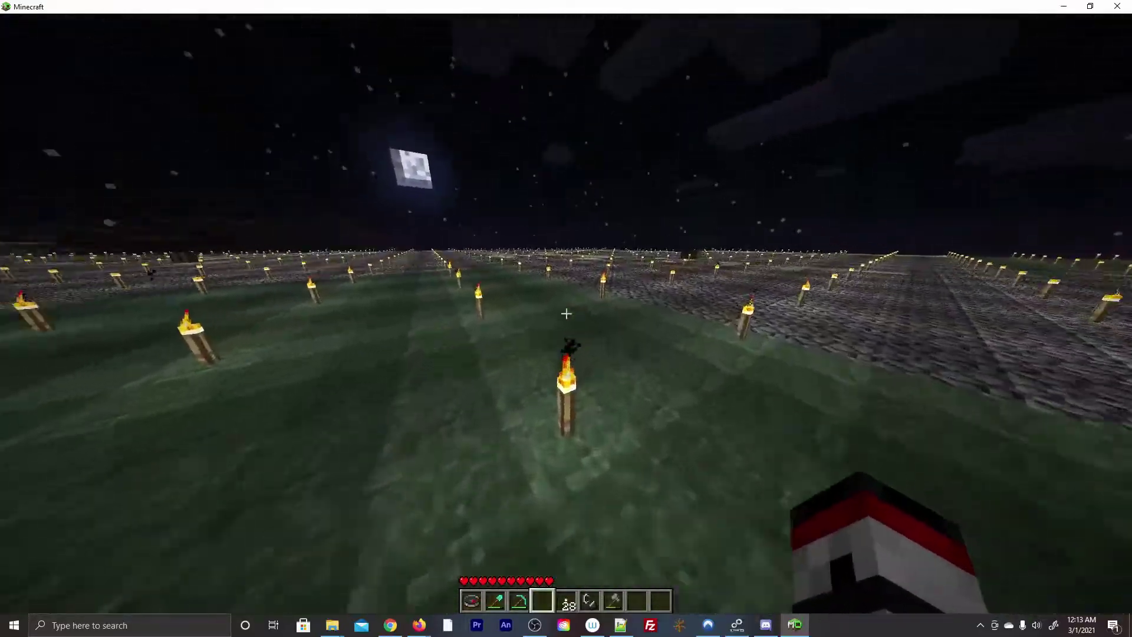
{"action": "key", "text": "w"}
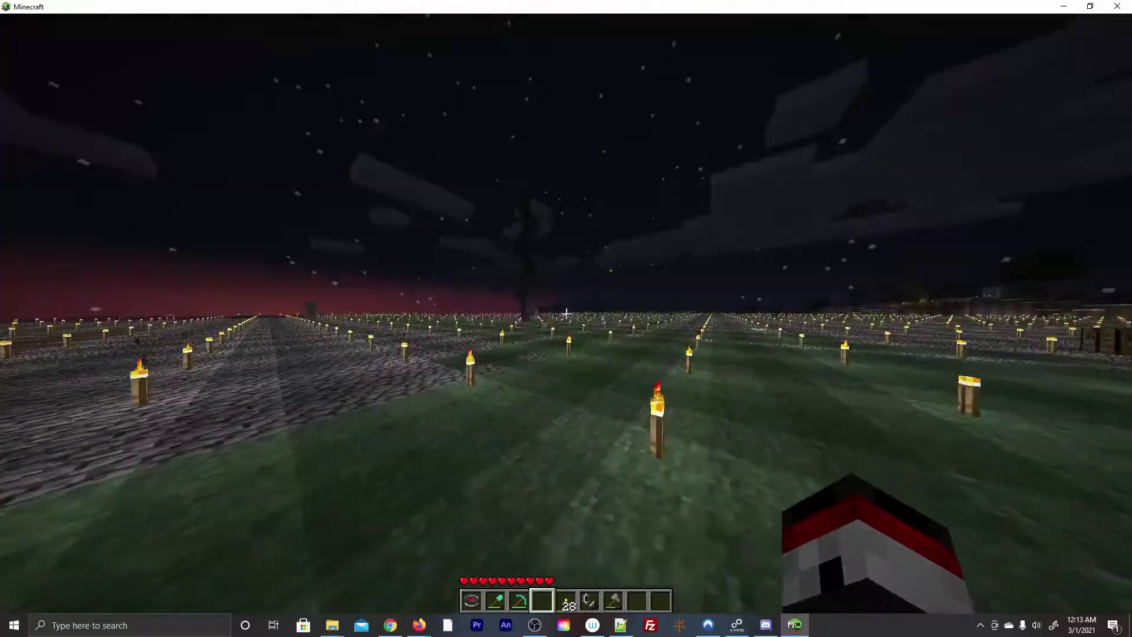
{"action": "key", "text": "w"}
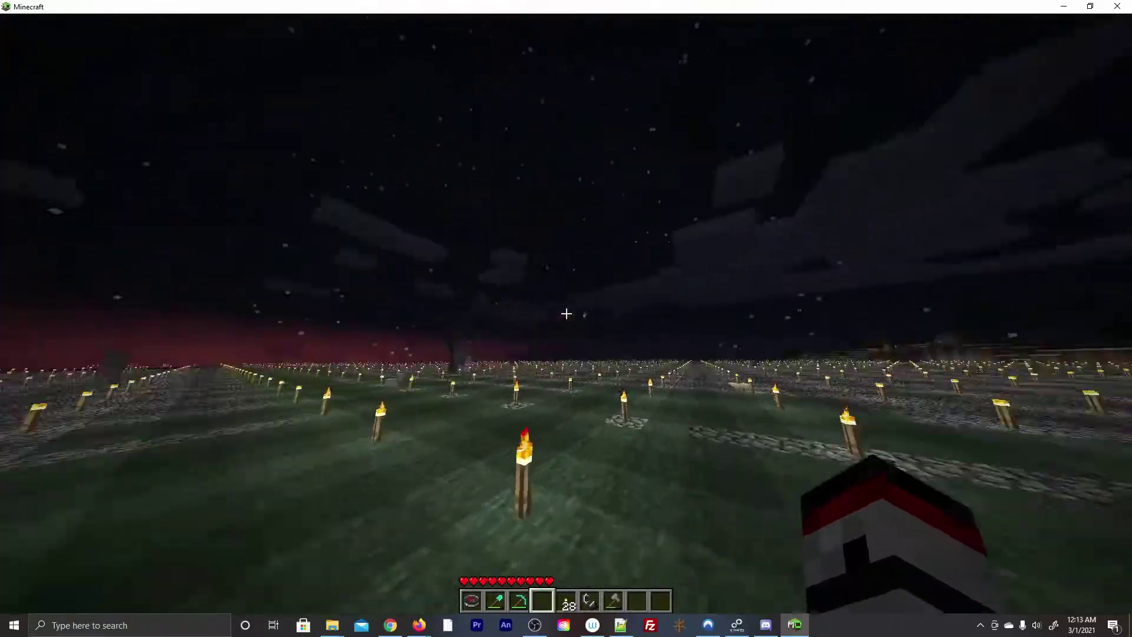
{"action": "key", "text": "w"}
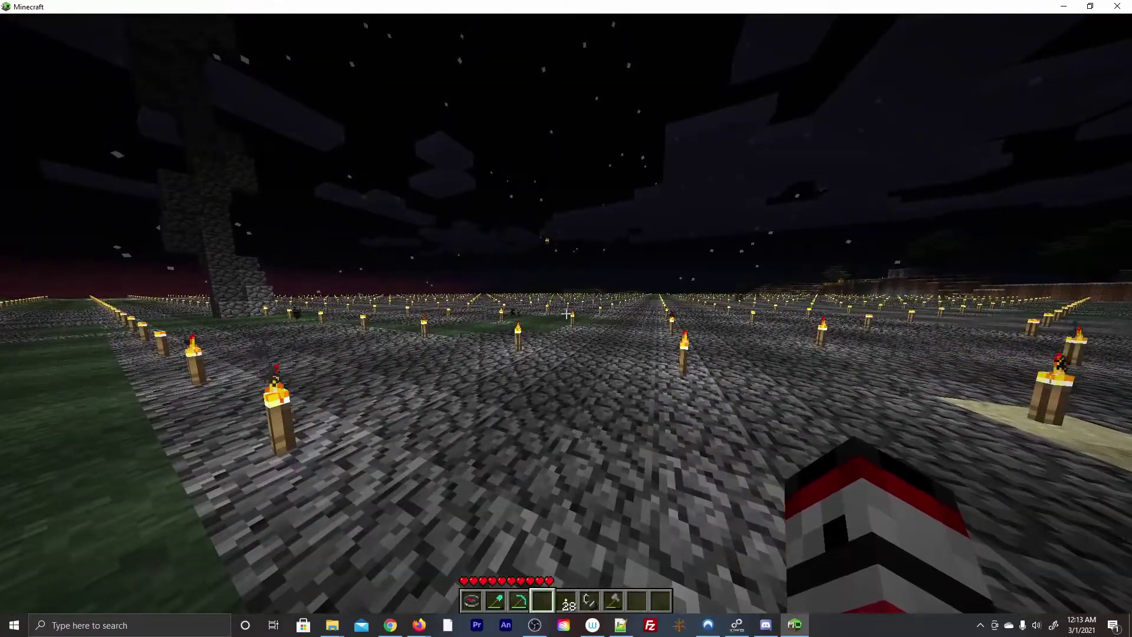
Explore the torch-lit stone ground and the dark caves and water with the diamond pickaxe in hand
{"action": "key", "text": "w"}
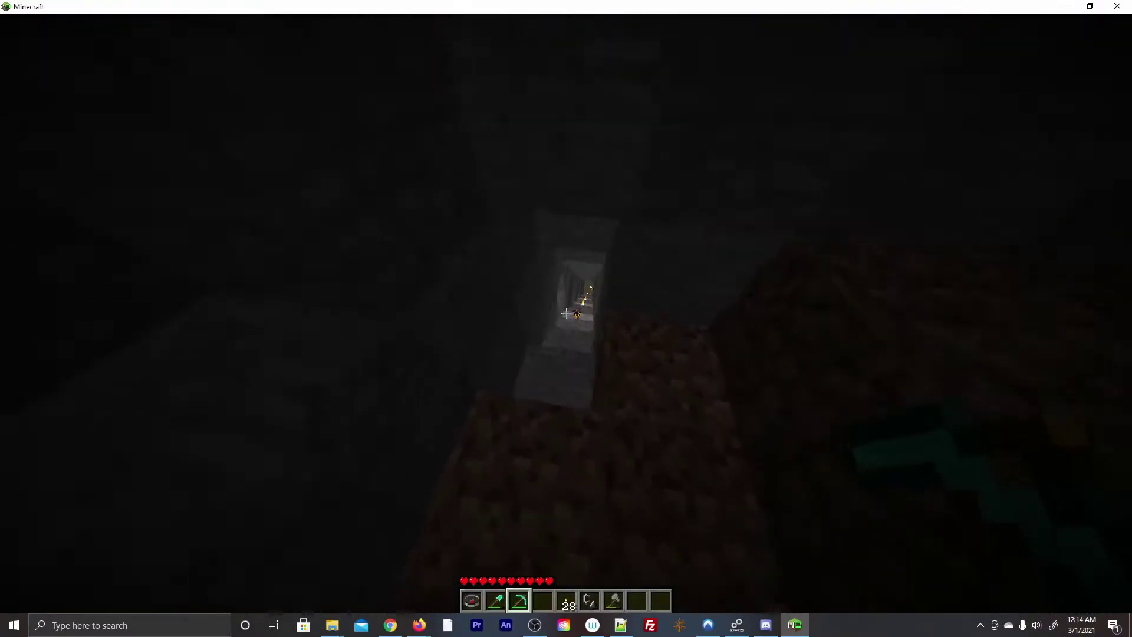
{"action": "key", "text": "5"}
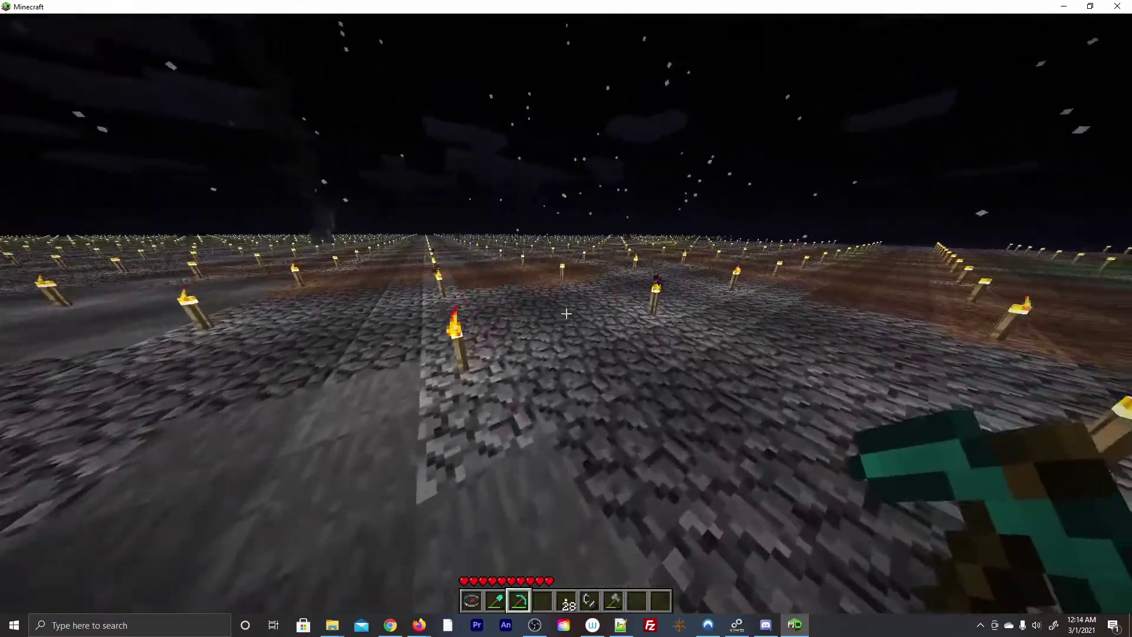
{"action": "key", "text": "w"}
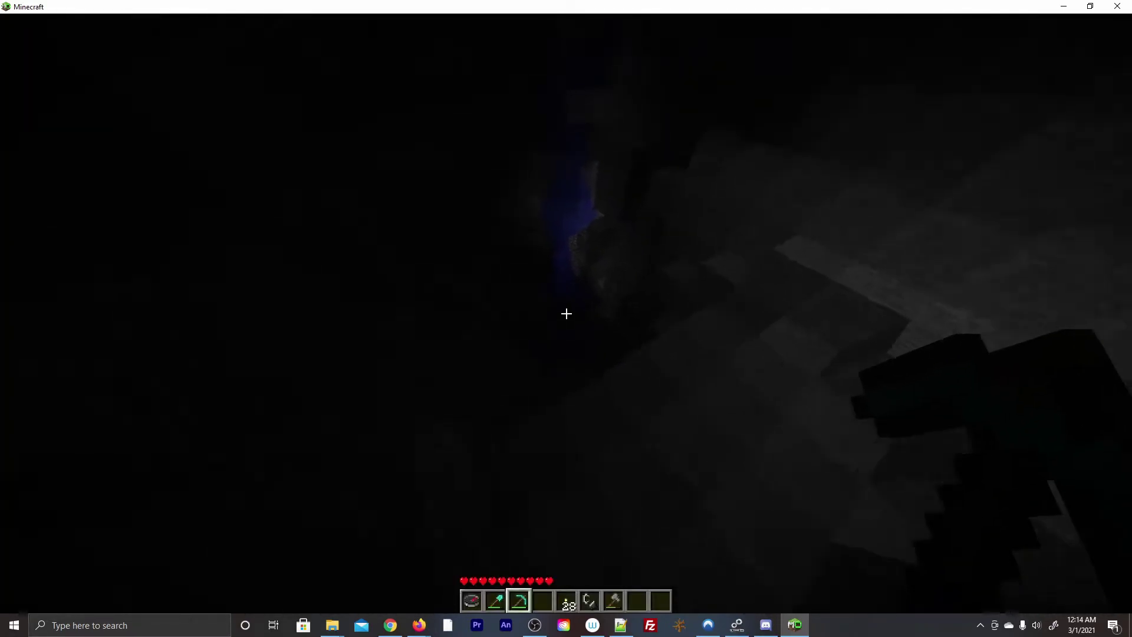
{"action": "key", "text": "F1"}
{"action": "key", "text": "F1"}
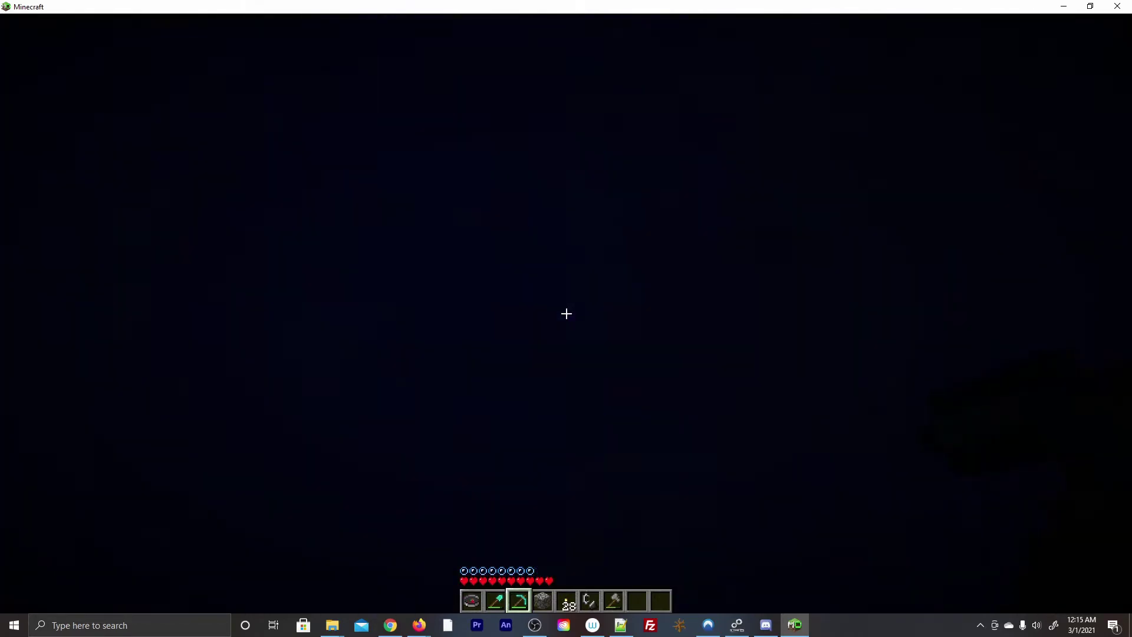
Disconnect from the server and return to the Minecraft title screen
{"action": "key", "text": "Escape"}
{"action": "left_click", "coordinate": [586, 225]}
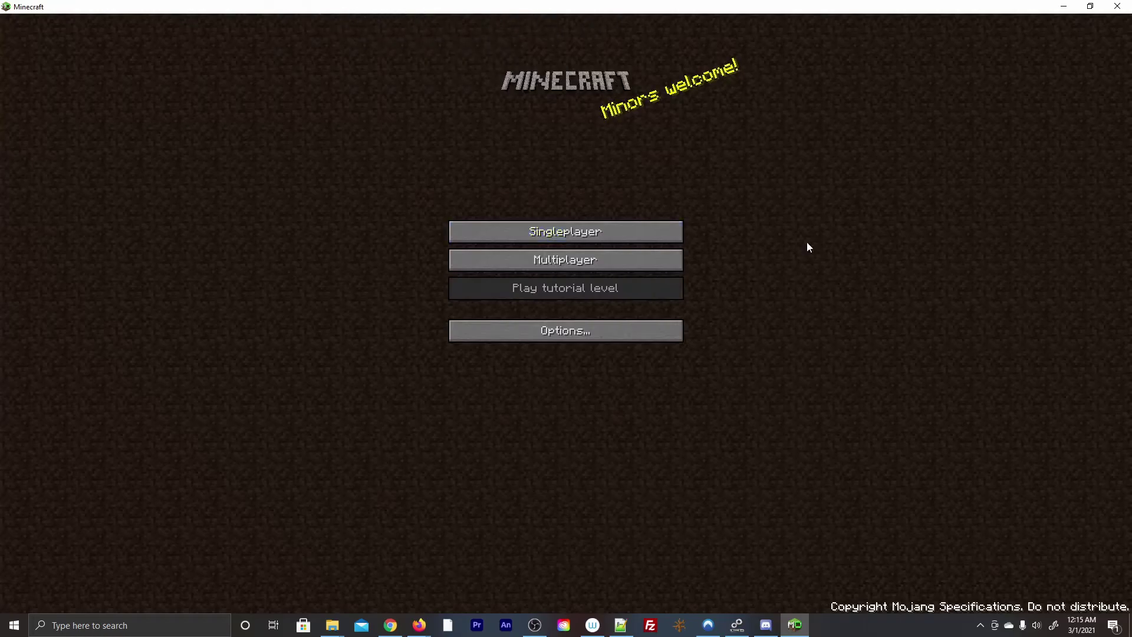